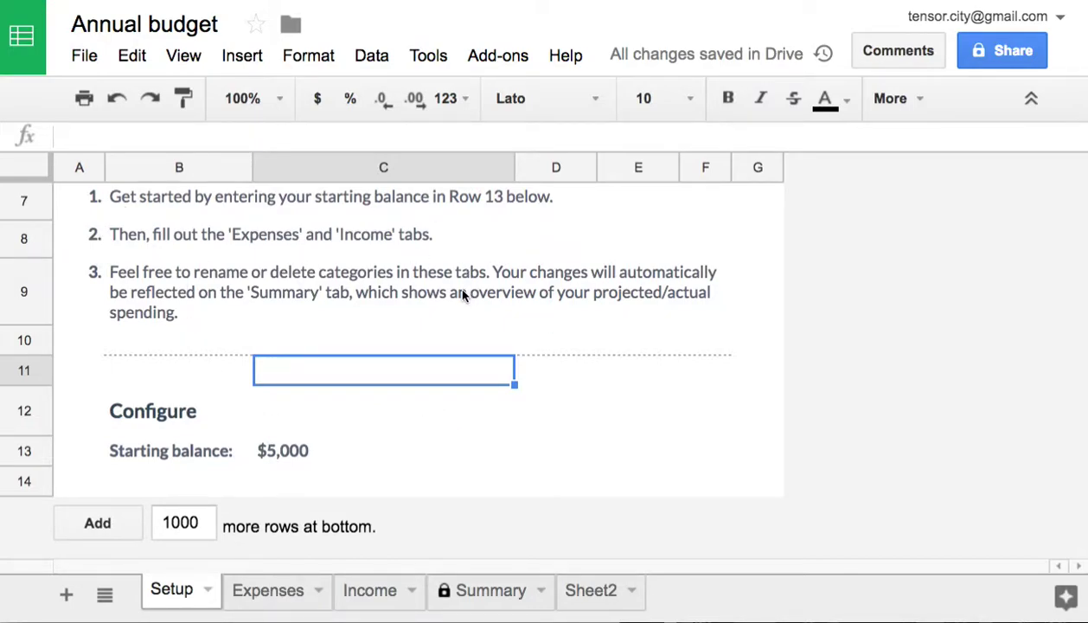
- Examine the Setup sheet's layout from column A to column G and from row 1 down to the Configure section
click(71, 168)
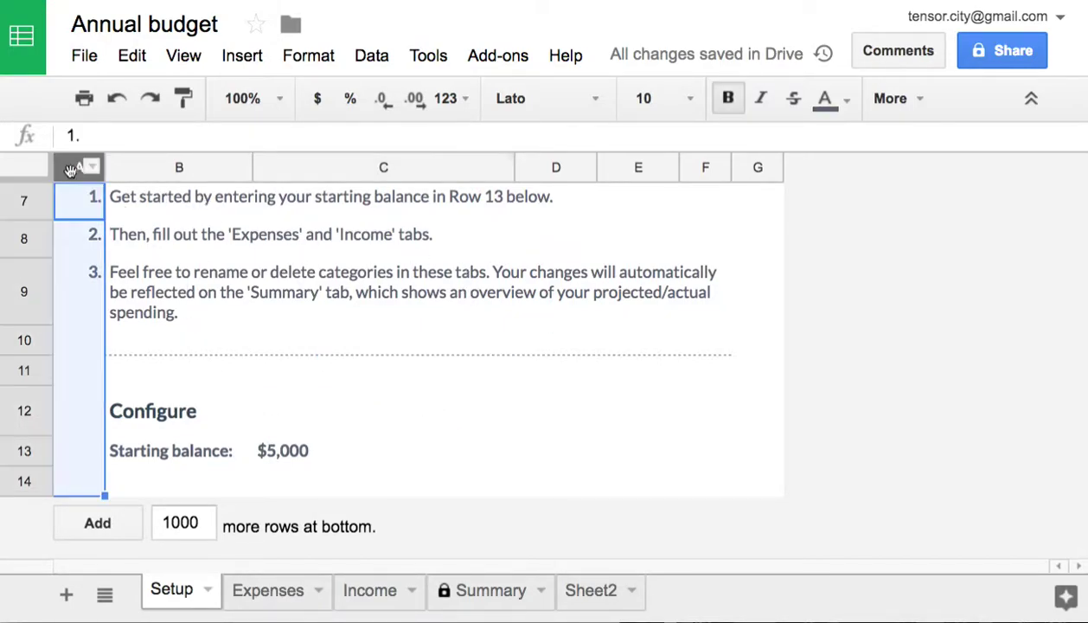
click(757, 167)
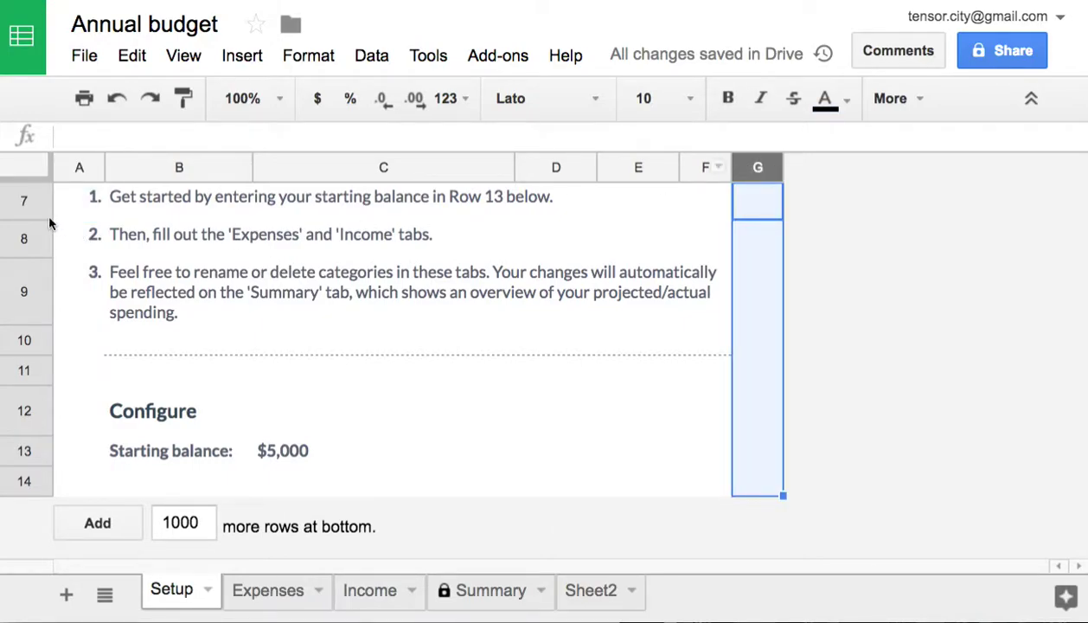
scroll(31, 225, up, 5)
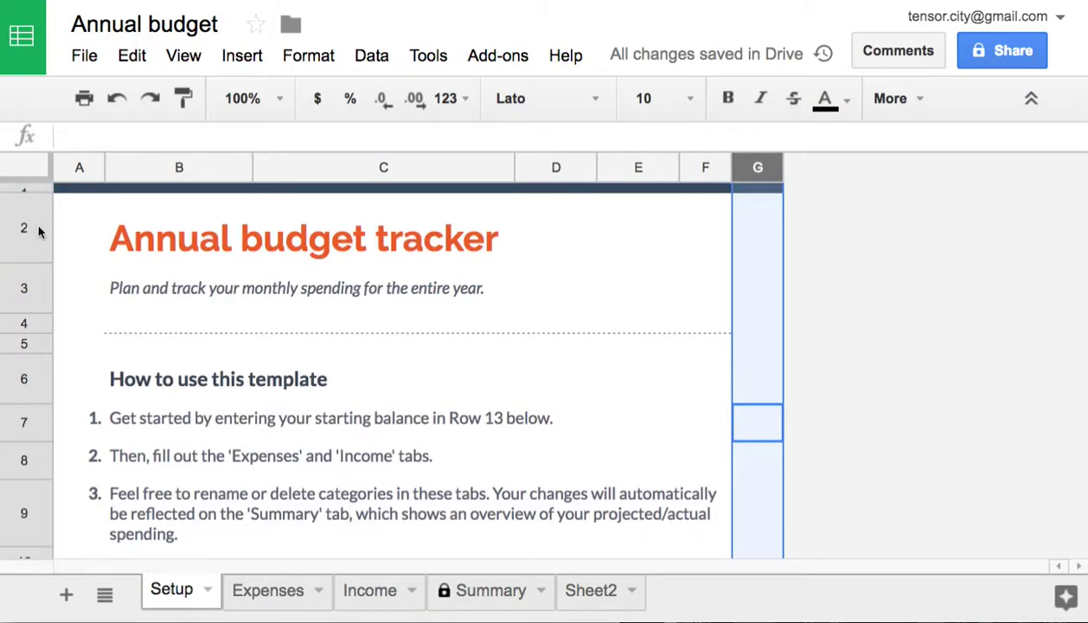
scroll(38, 207, up, 1)
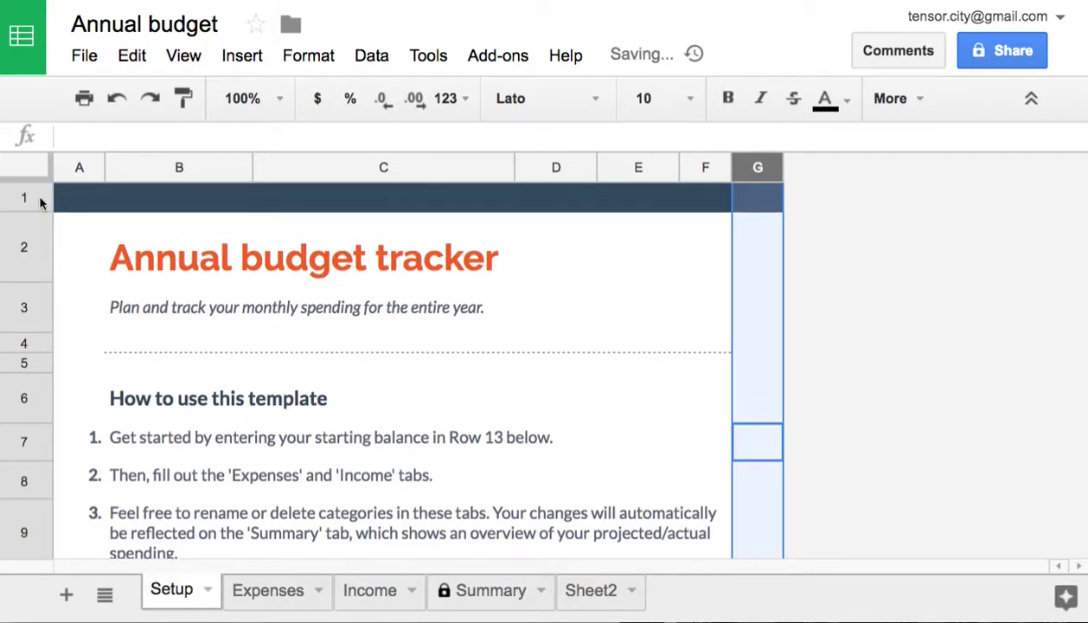
click(24, 197)
scroll(52, 260, down, 5)
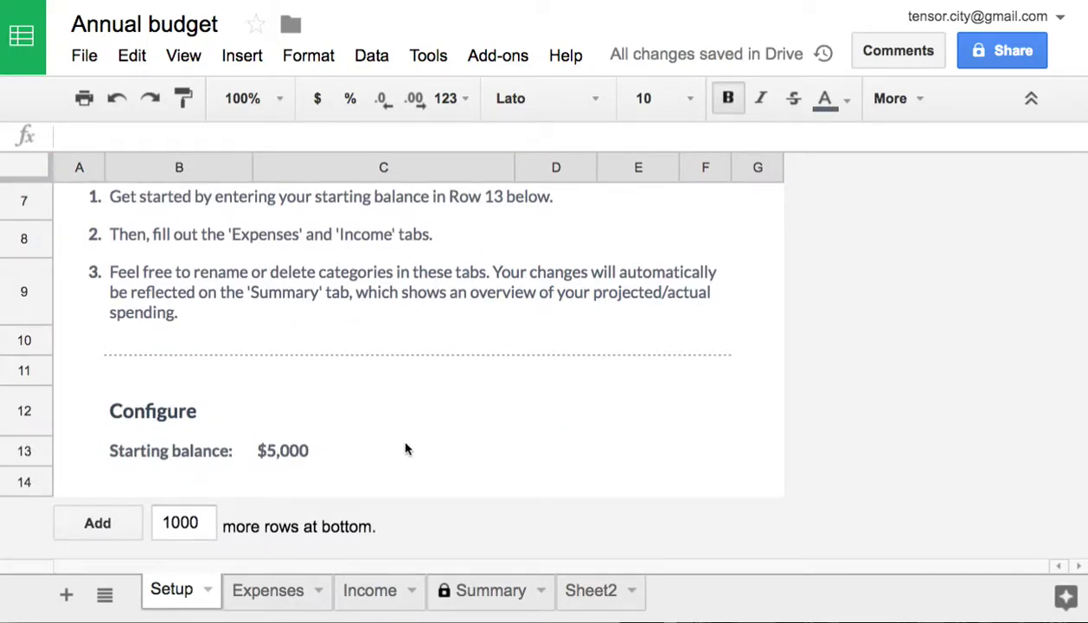
scroll(403, 448, up, 5)
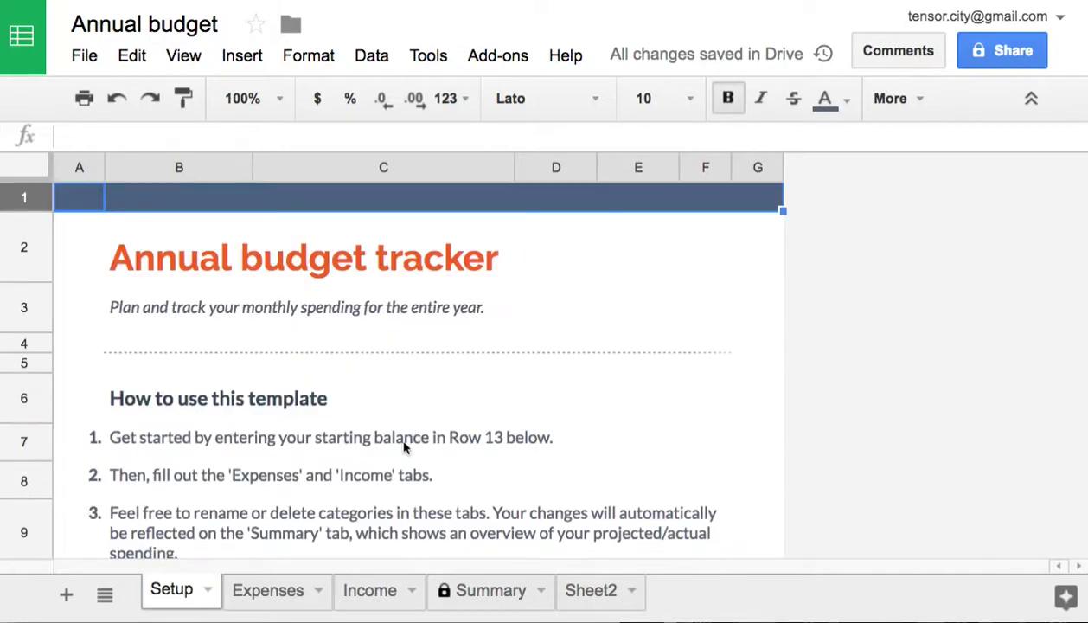
click(614, 317)
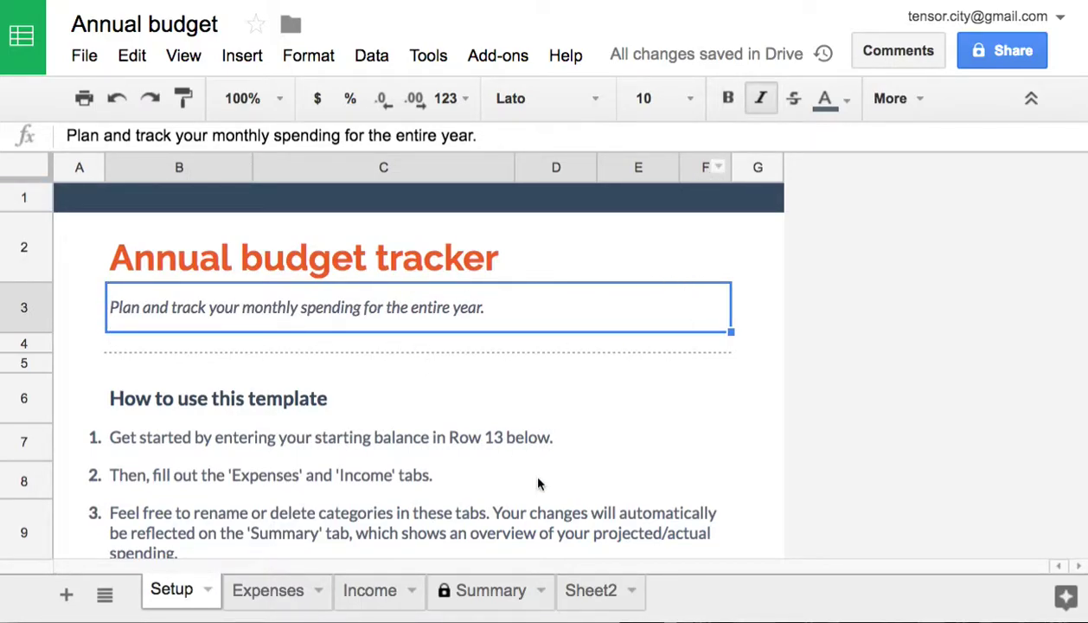
- Switch to Sheet2 and look through the cell and editing commands available for the range G2:P2
click(602, 600)
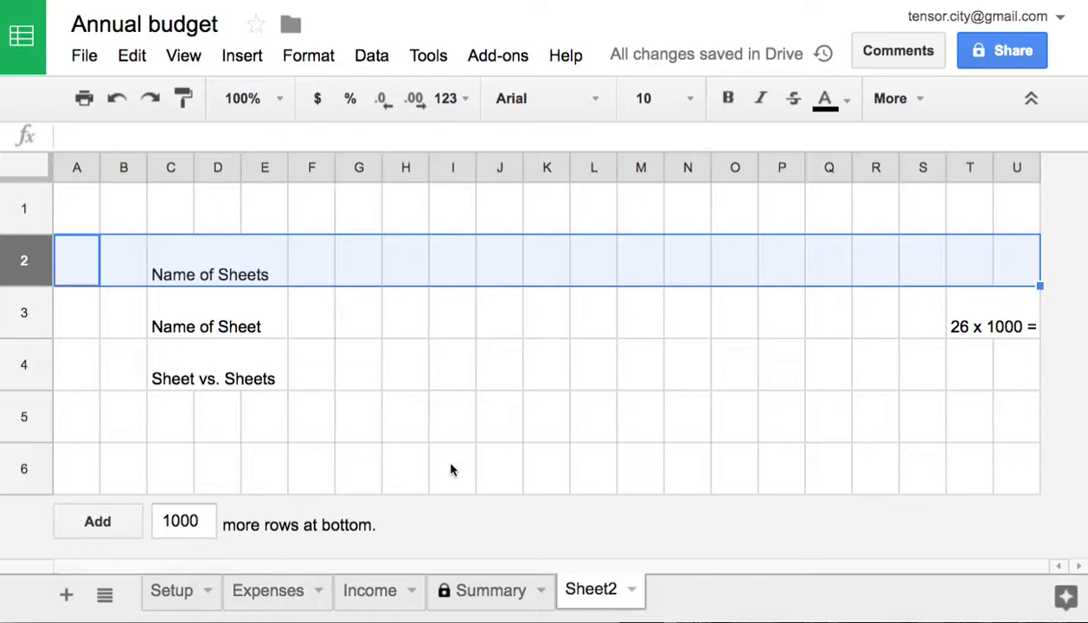
click(377, 281)
drag(357, 258, 801, 267)
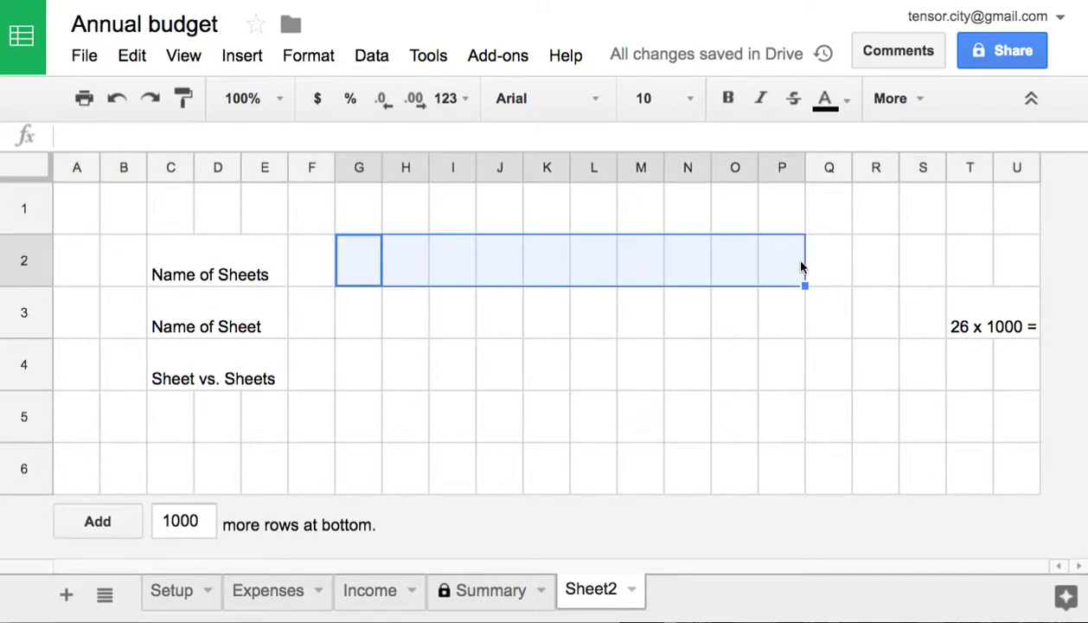
right_click(681, 268)
mouse_move(790, 390)
scroll(776, 422, down, 5)
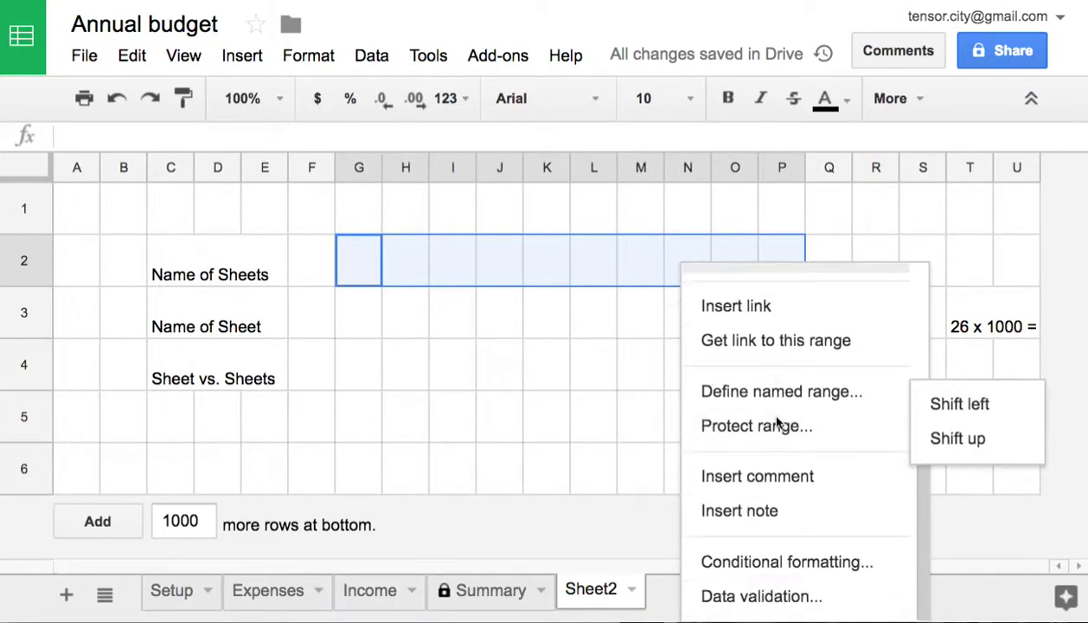
scroll(775, 424, up, 5)
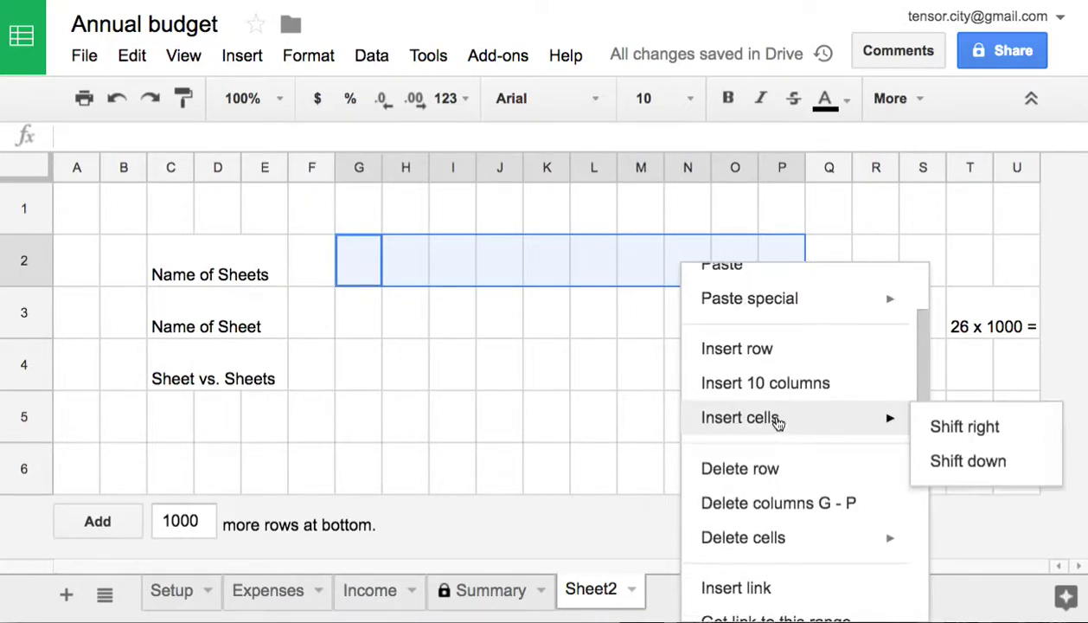
scroll(777, 421, down, 1)
scroll(777, 421, down, 4)
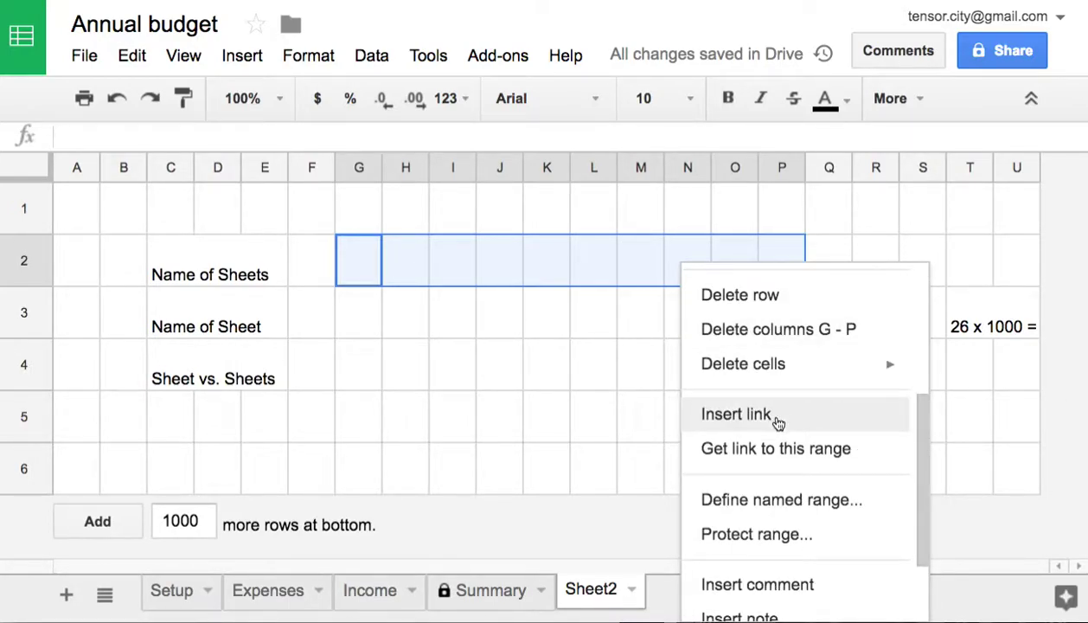
scroll(777, 422, down, 3)
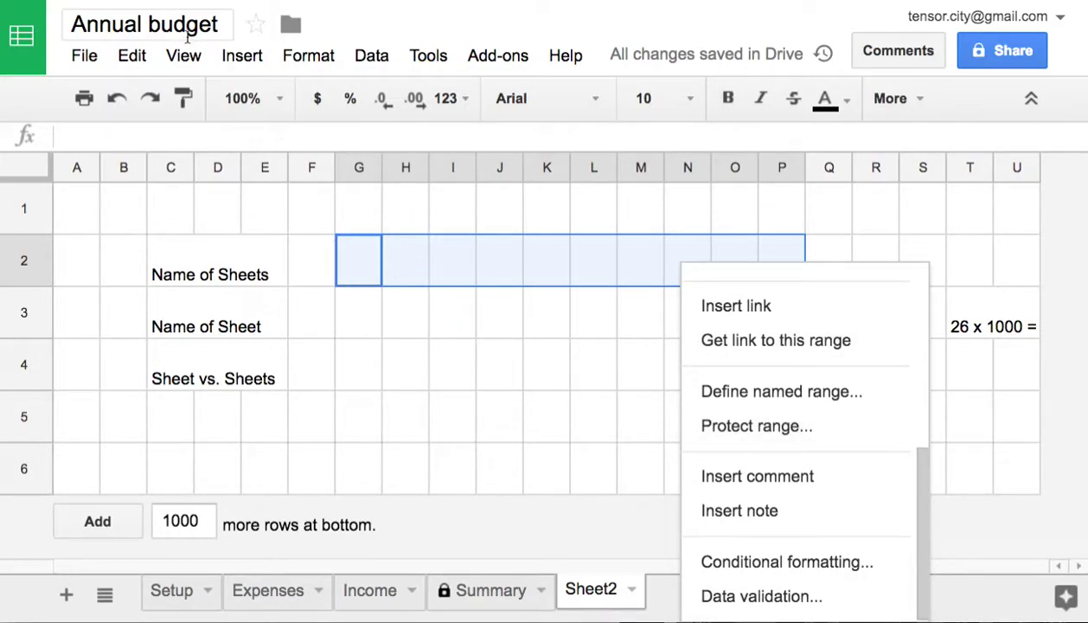
click(134, 56)
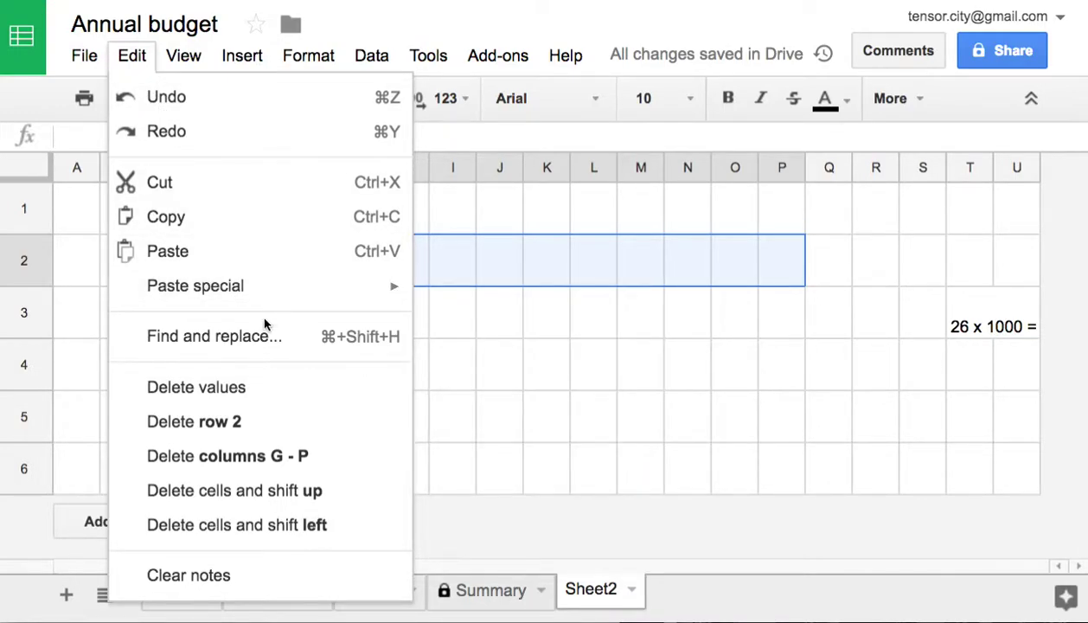
click(537, 260)
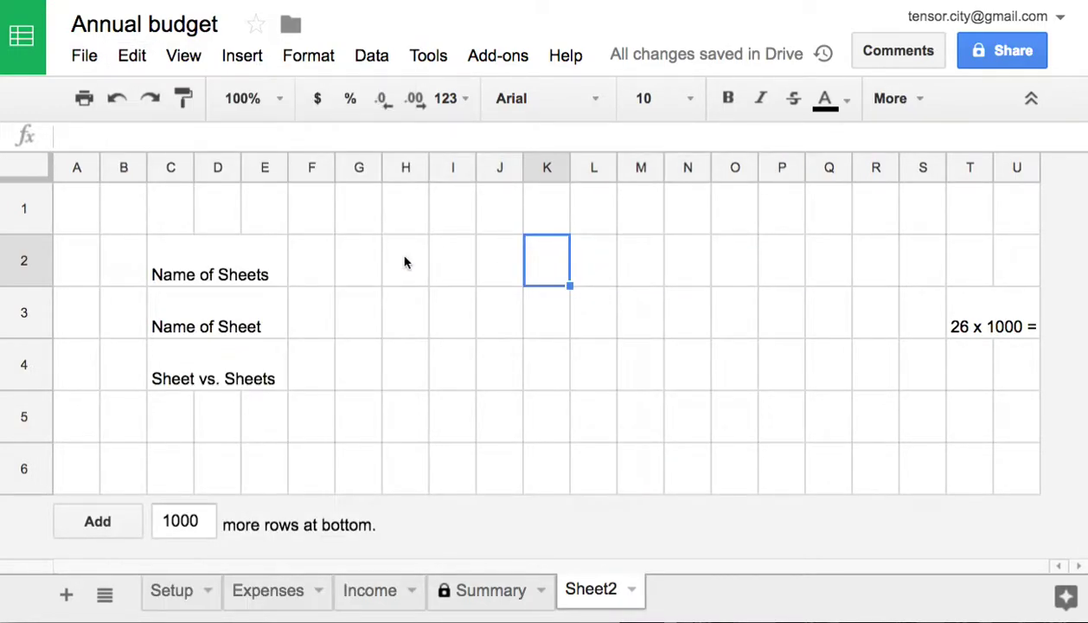
- Merge cells G2 through M2 on Sheet2 into one cell
drag(355, 266, 654, 257)
click(919, 104)
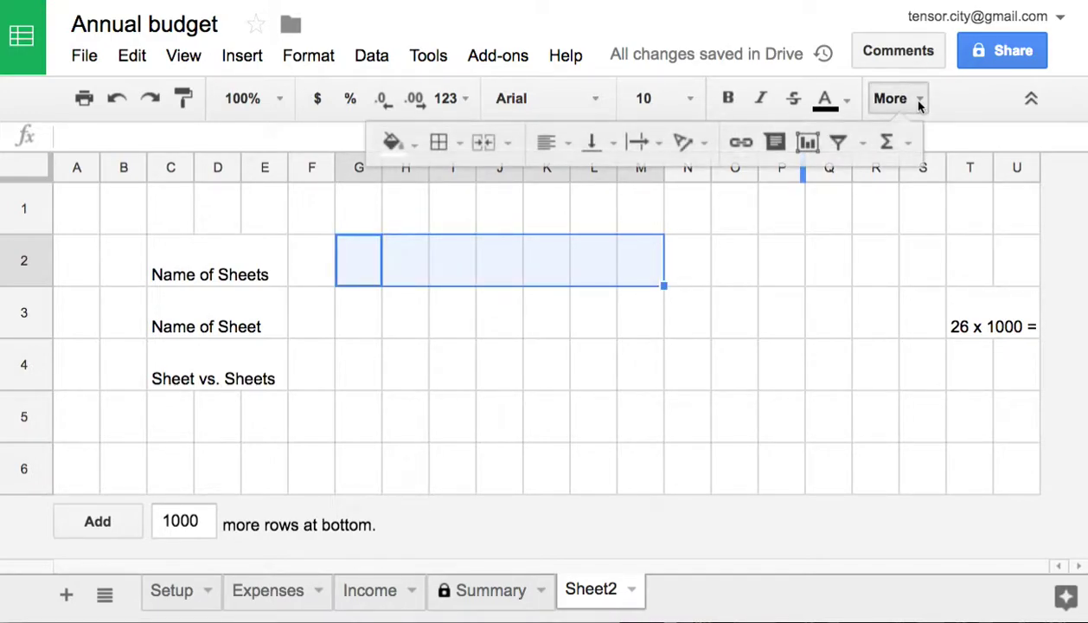
click(480, 146)
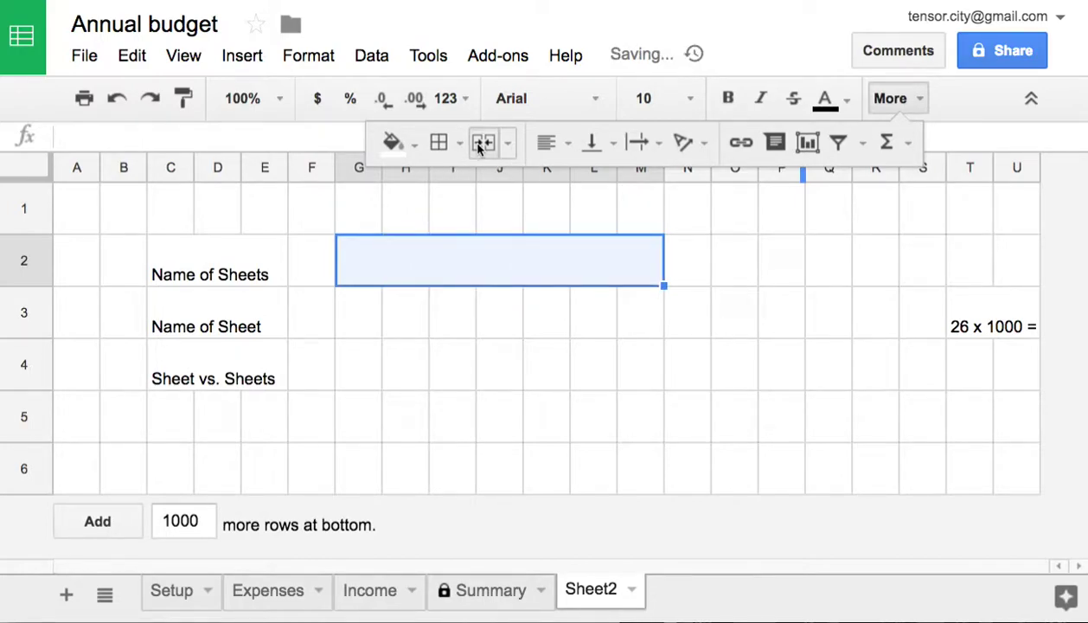
click(607, 299)
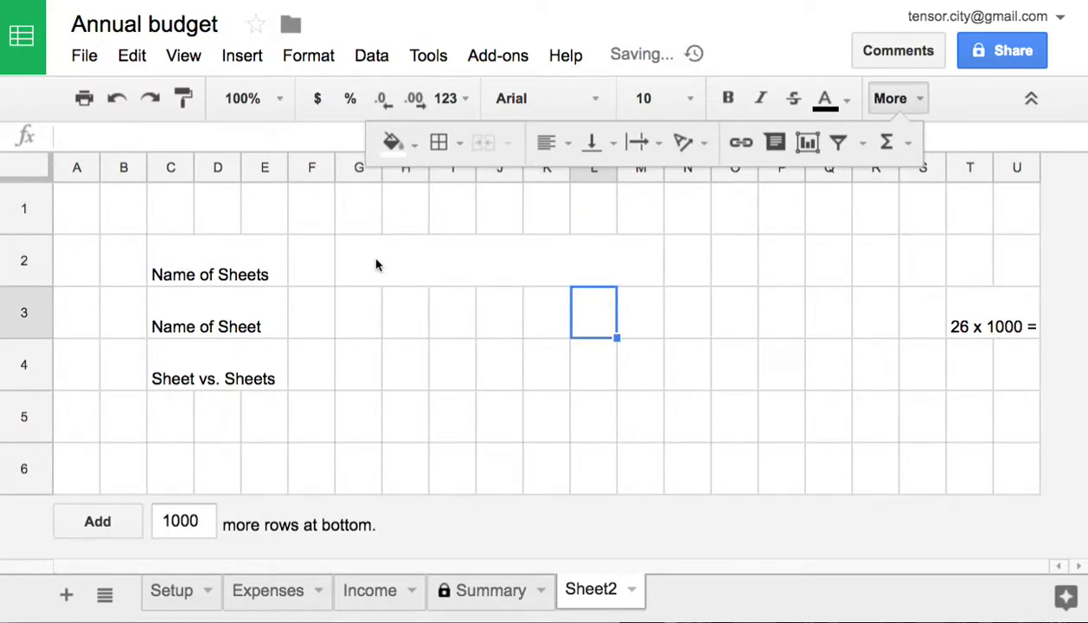
- Enter the text "Merge Cells" in the merged cell in row 2 and keep that cell selected
double_click(413, 263)
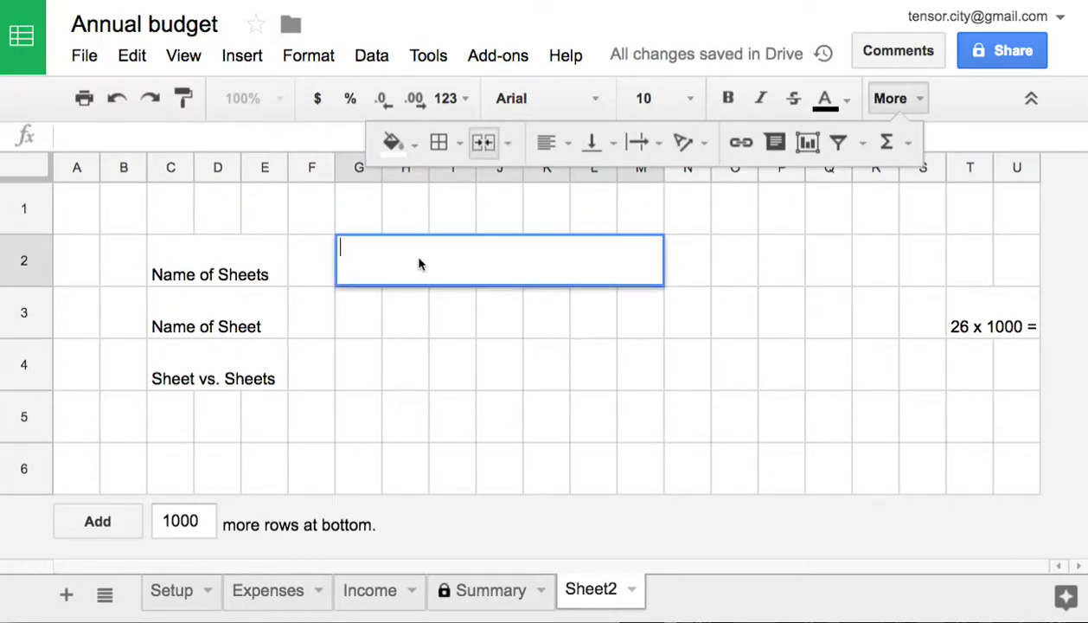
text(Merg)
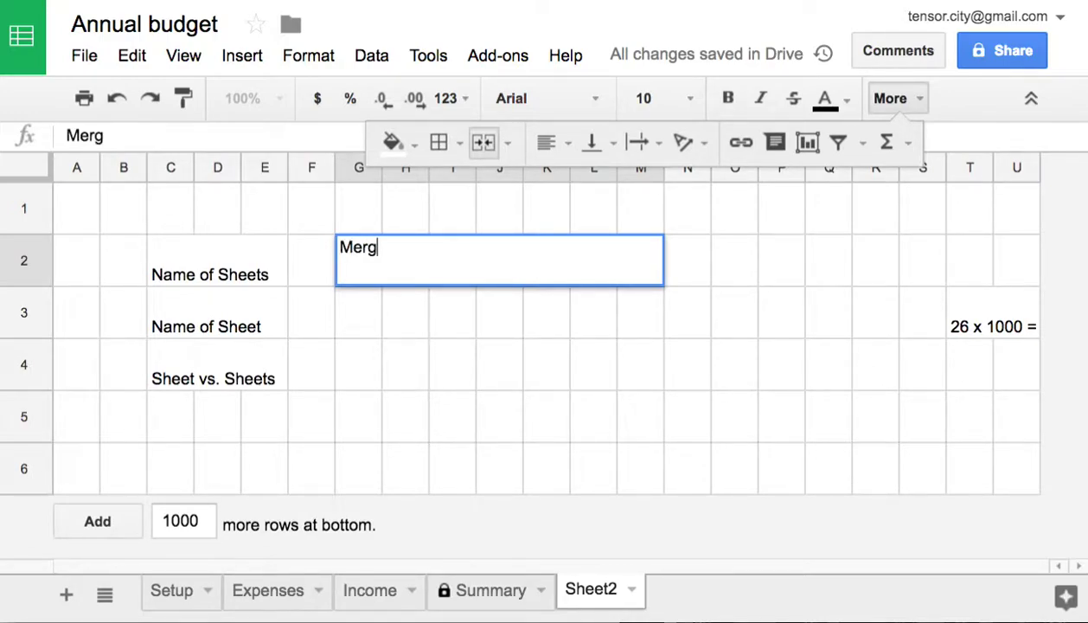
text(e Cells)
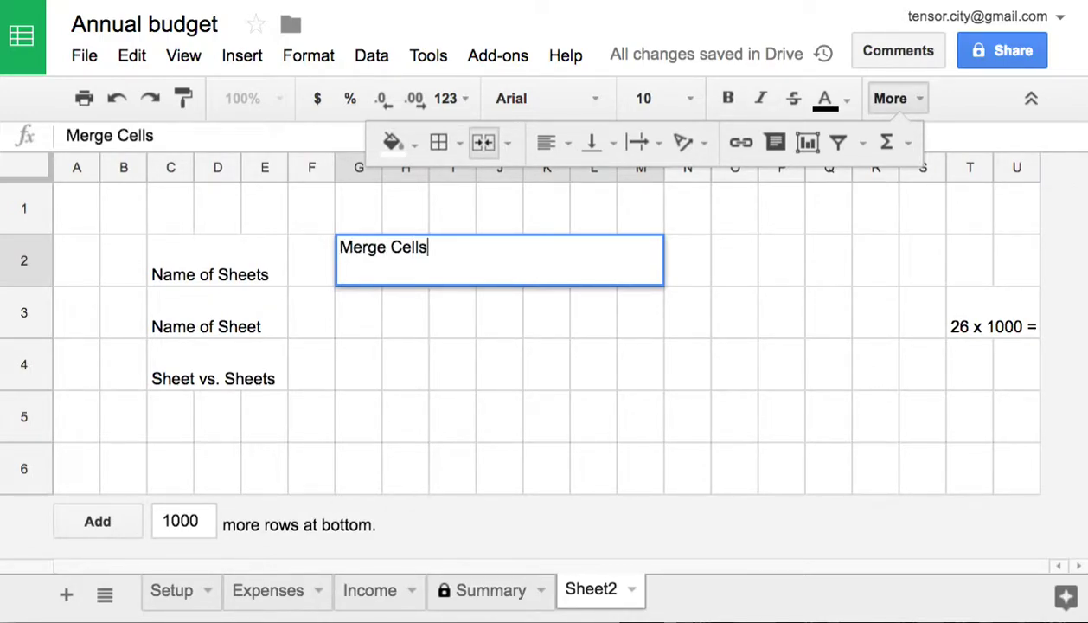
key(Return)
key(Up)
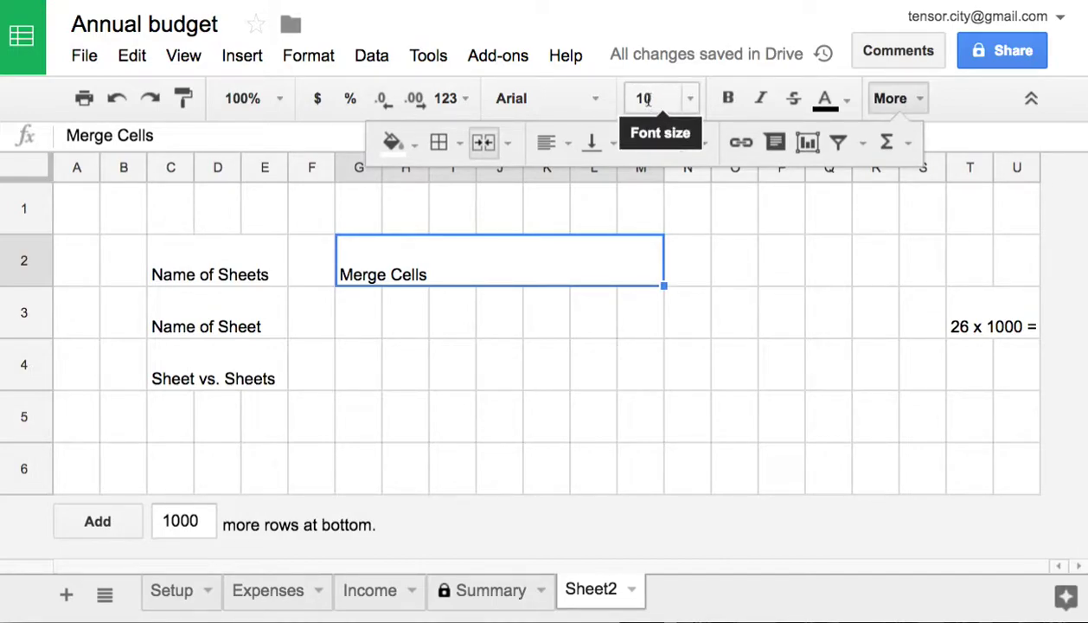
- Set the merged cell's font size to 14 and center its text horizontally and vertically
click(689, 101)
click(668, 394)
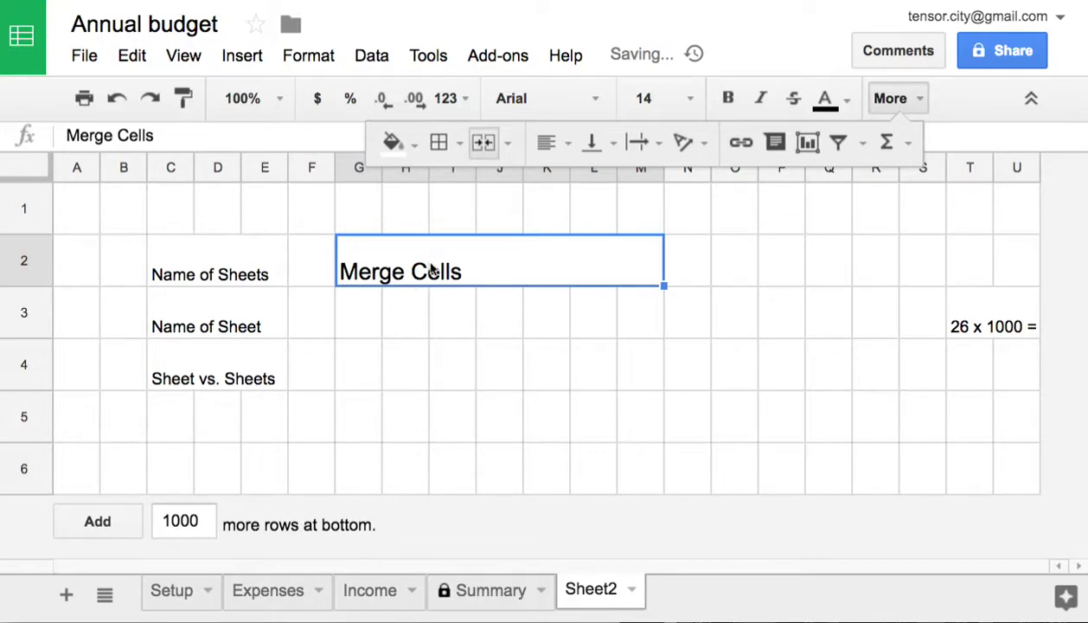
click(569, 152)
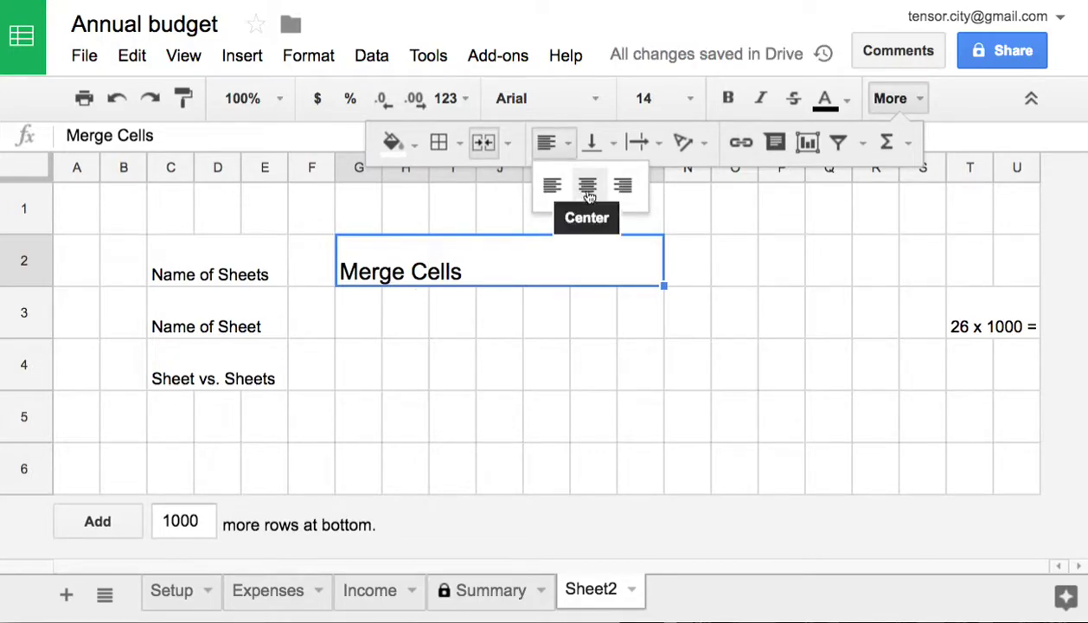
click(585, 183)
click(592, 142)
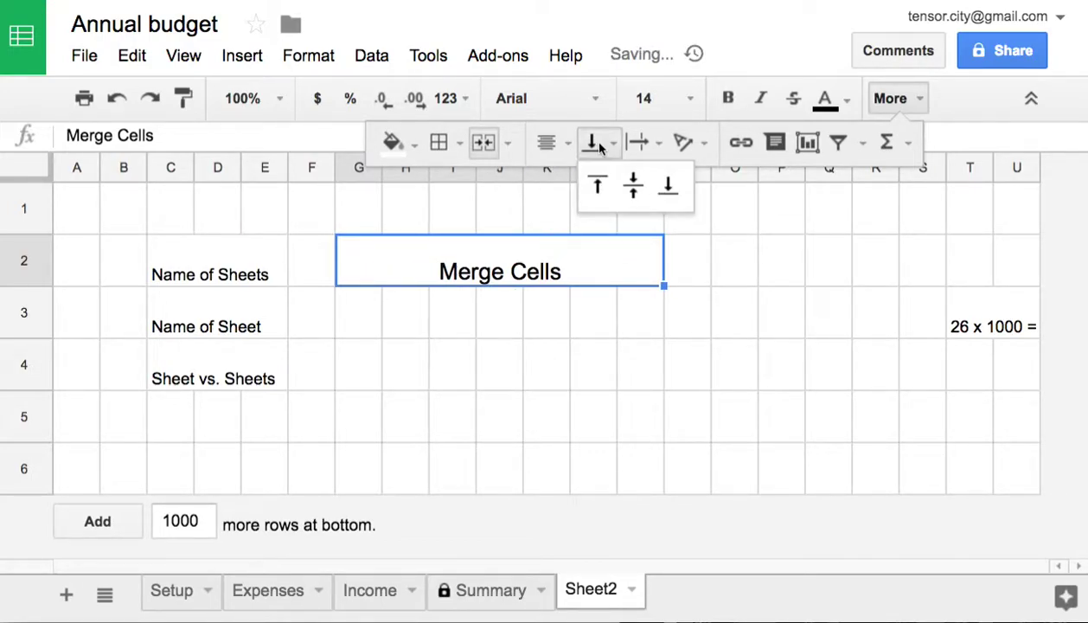
click(633, 186)
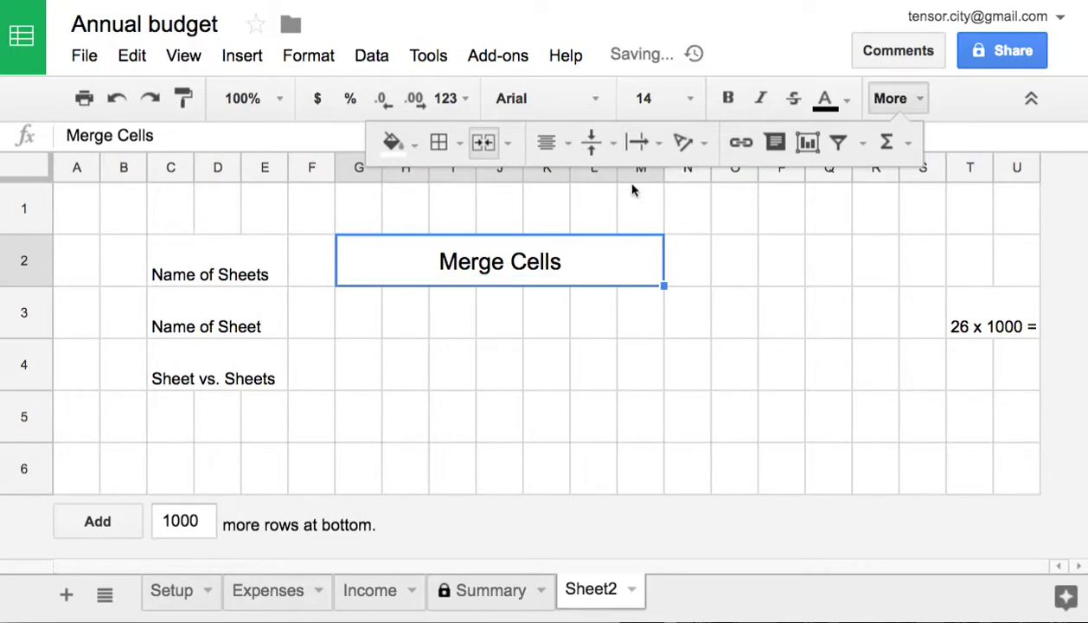
- Fill the merged cell with cornflower blue and make its text white
click(403, 143)
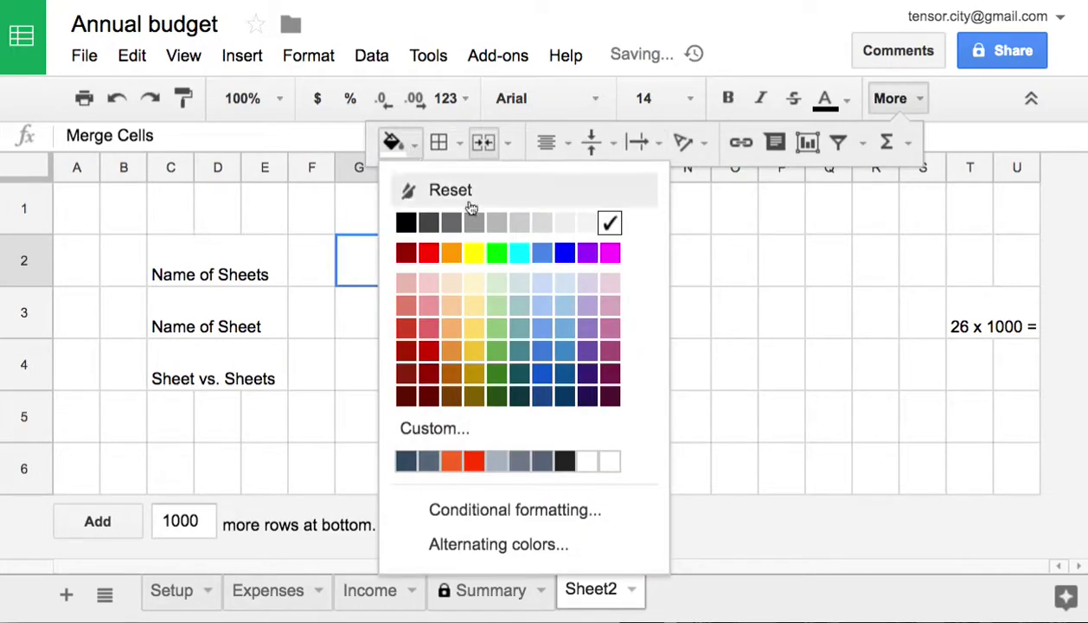
click(542, 253)
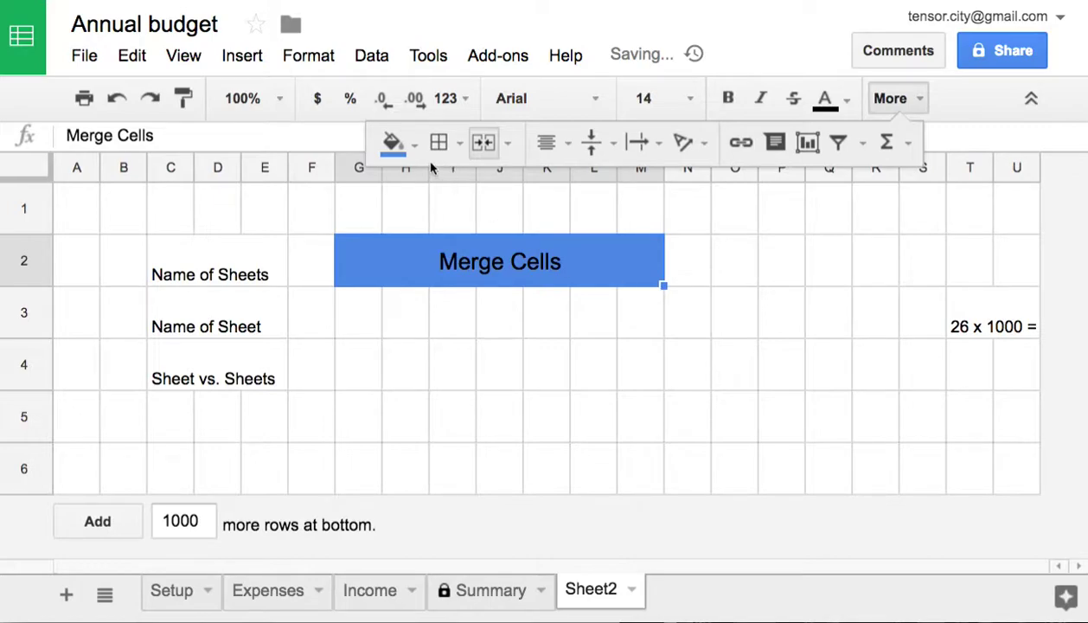
click(825, 97)
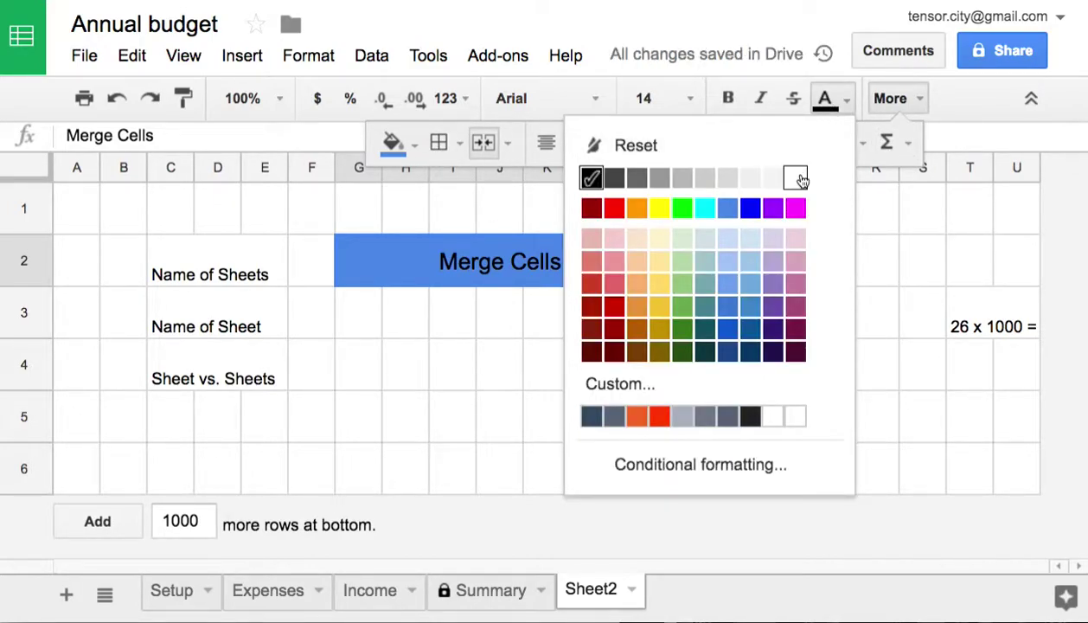
click(796, 178)
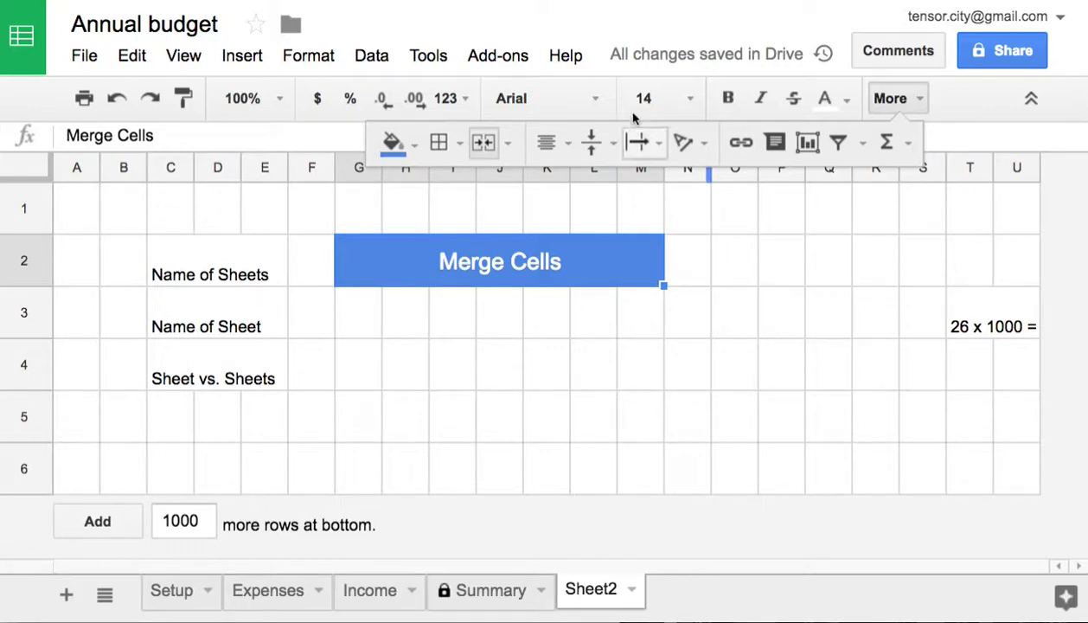
- Change the merged cell's font to Trebuchet MS and view the other available fonts and font sizes
click(576, 105)
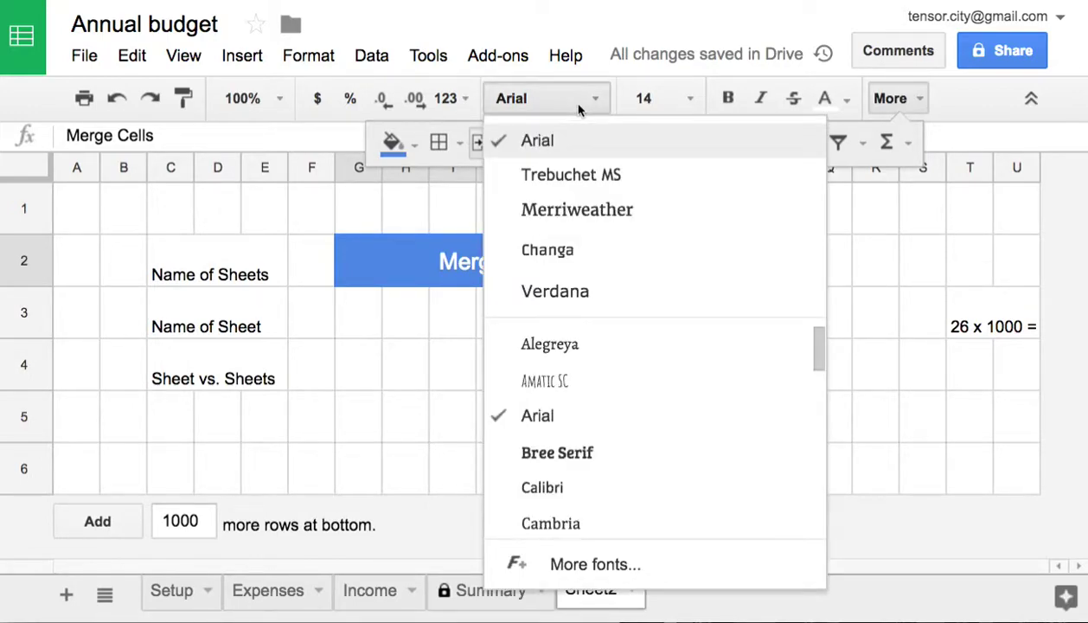
click(587, 176)
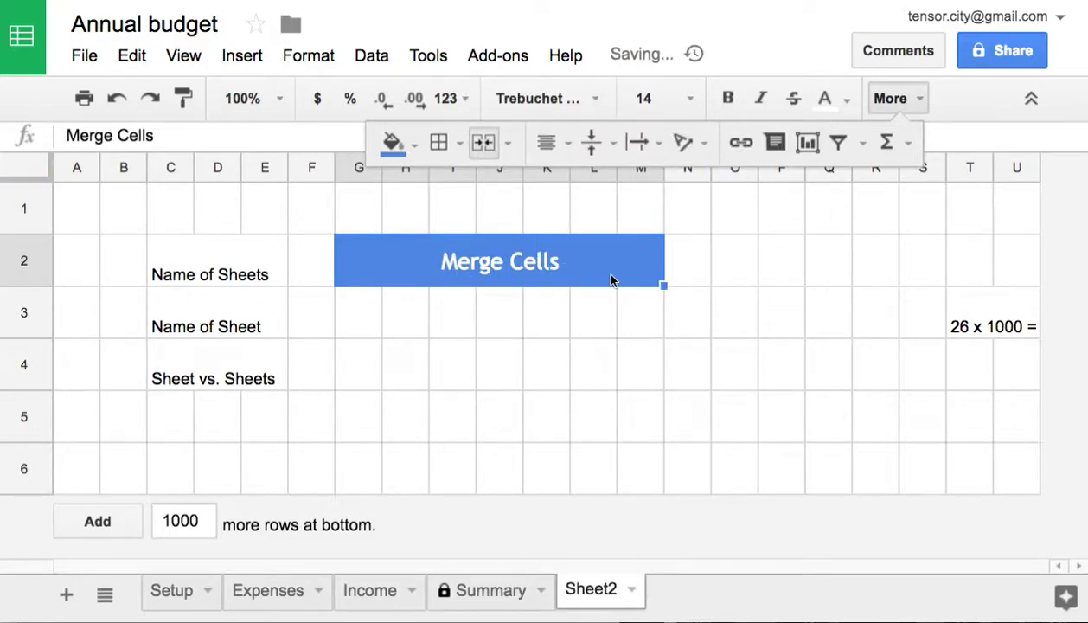
click(597, 100)
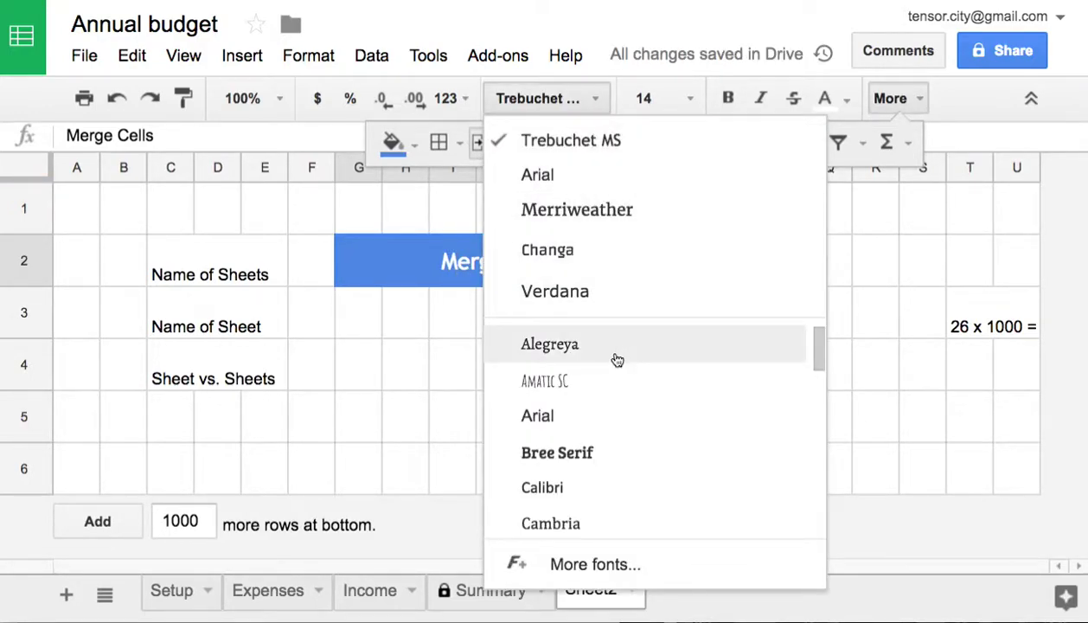
click(689, 98)
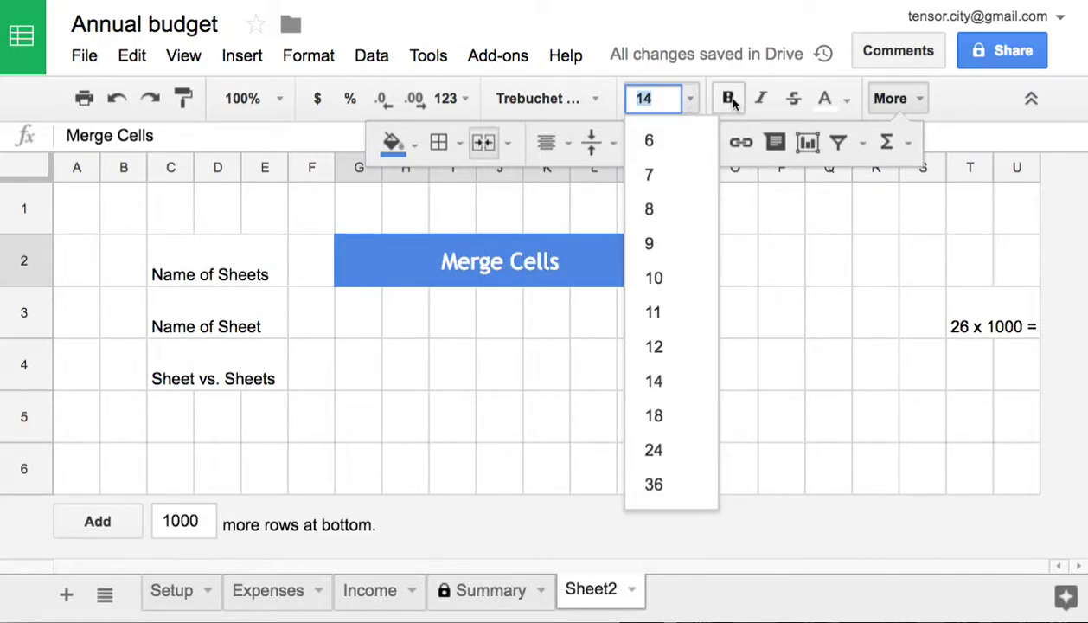
- Apply bold, italic and strikethrough to the merged cell's text and bring up its text color choices
click(729, 100)
click(763, 100)
click(794, 102)
click(845, 103)
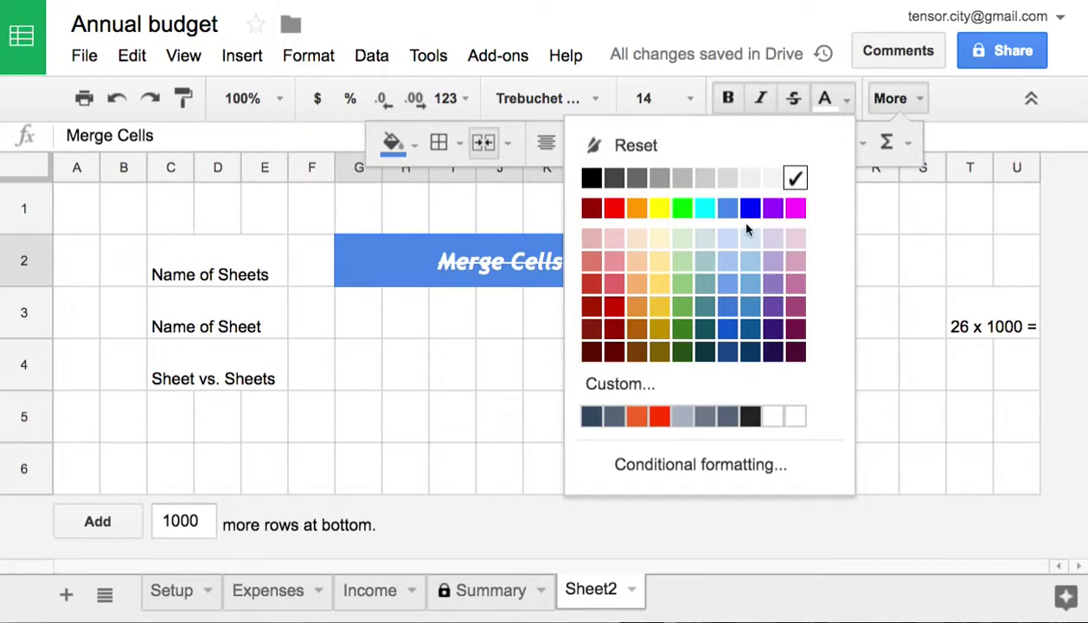
- Change the merged cell's text color to magenta and its fill to yellow
click(797, 214)
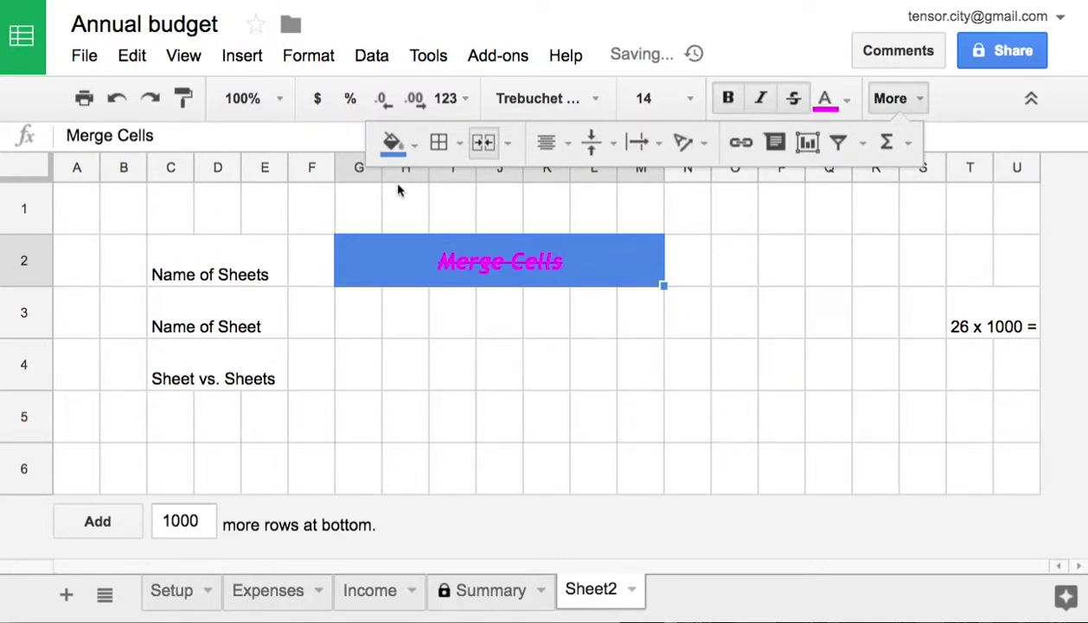
click(399, 148)
click(474, 252)
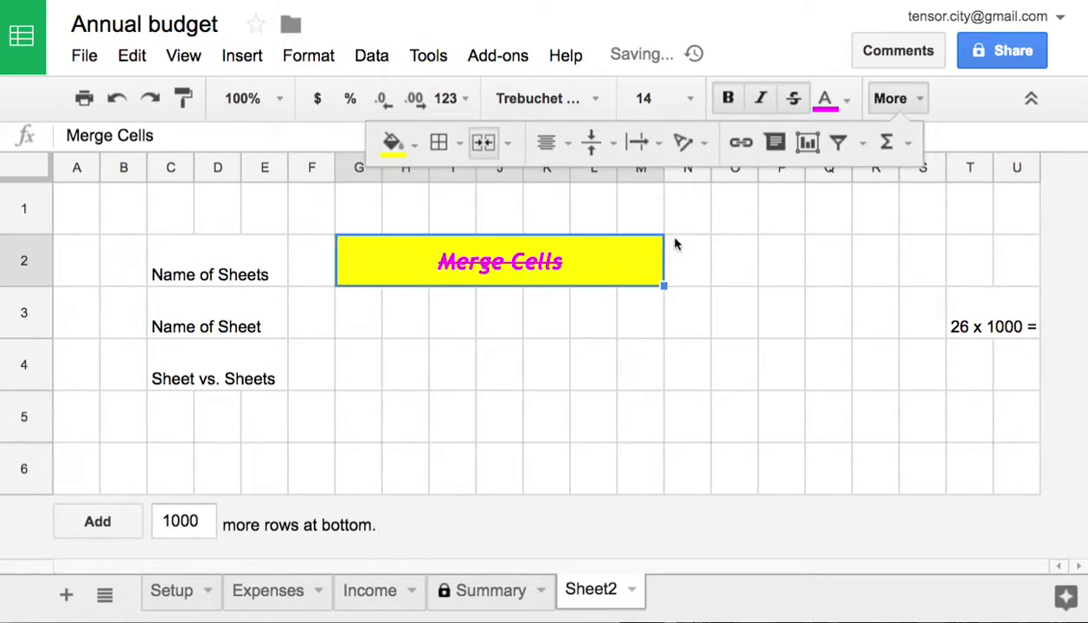
- Try all borders, cleared again, and then only inner borders on the range K3:P5
click(441, 149)
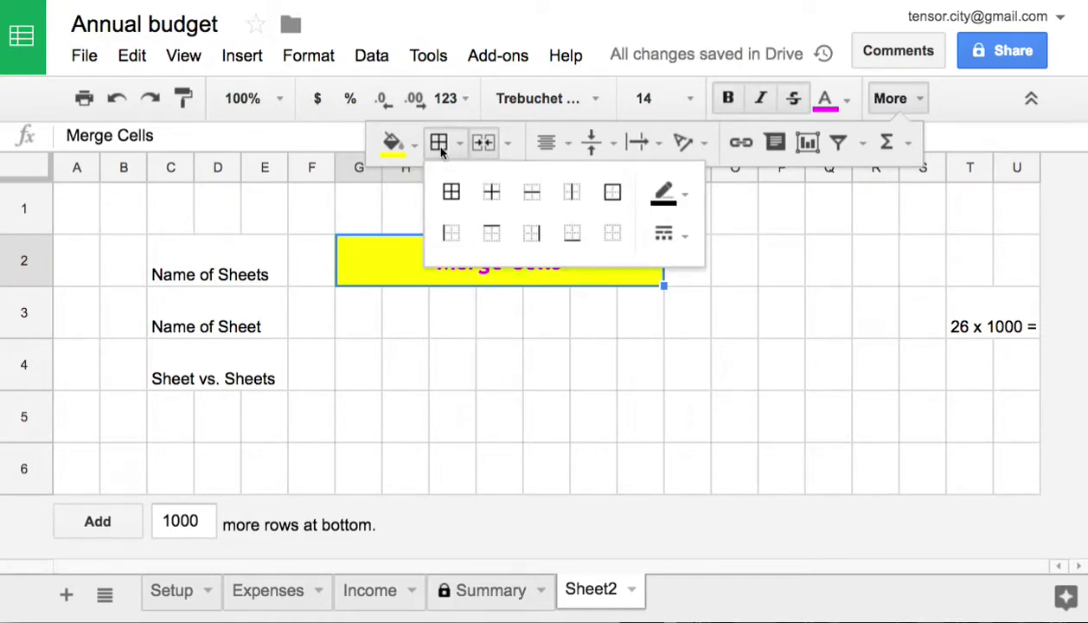
click(638, 317)
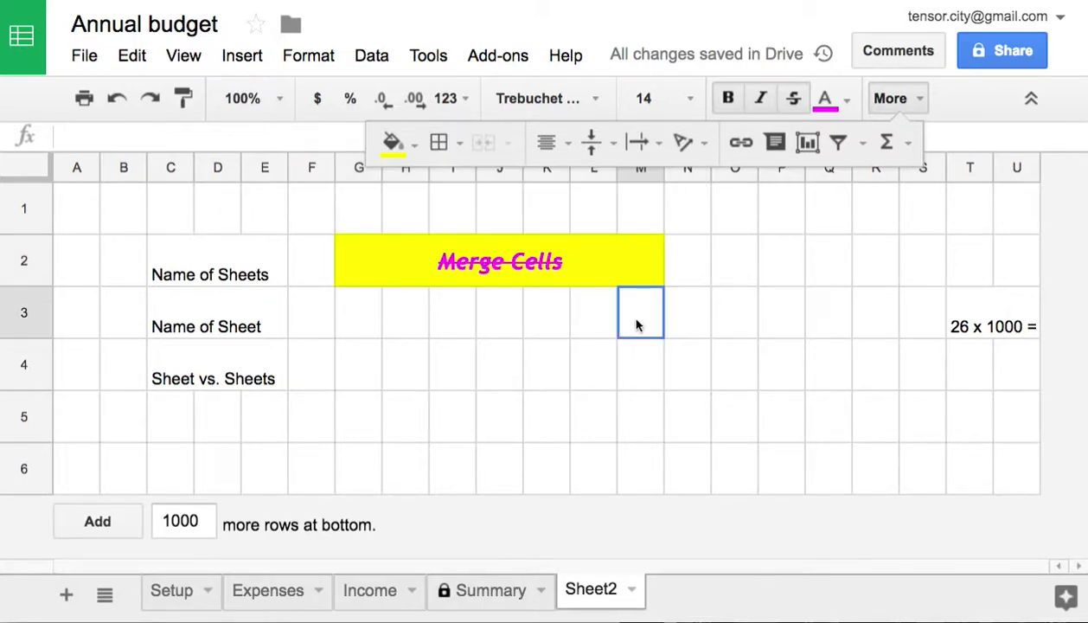
drag(538, 318, 784, 421)
click(439, 142)
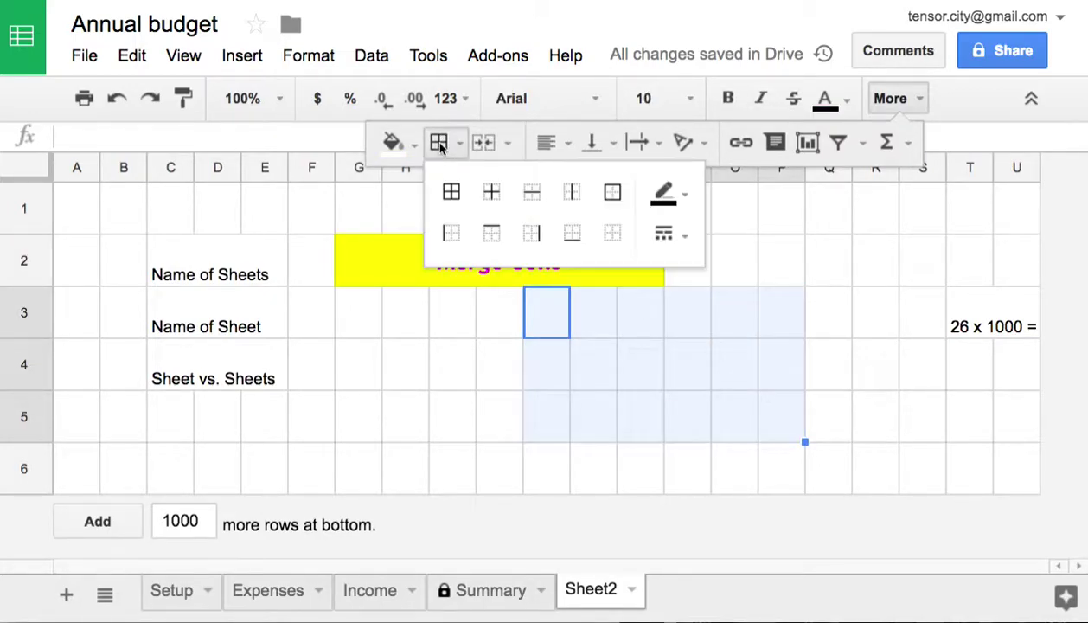
click(451, 191)
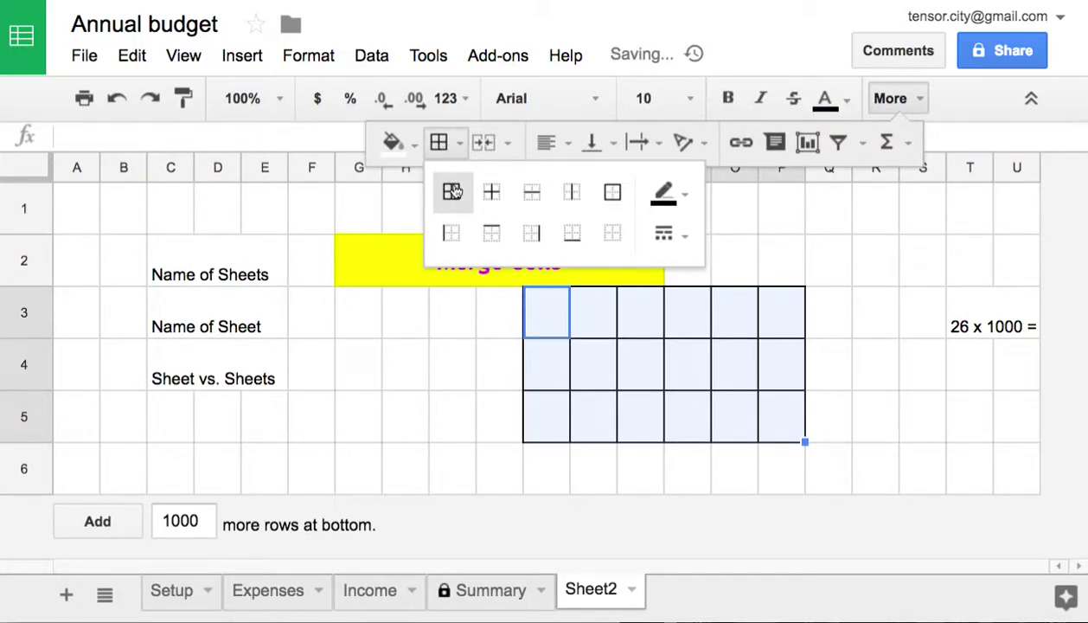
click(616, 236)
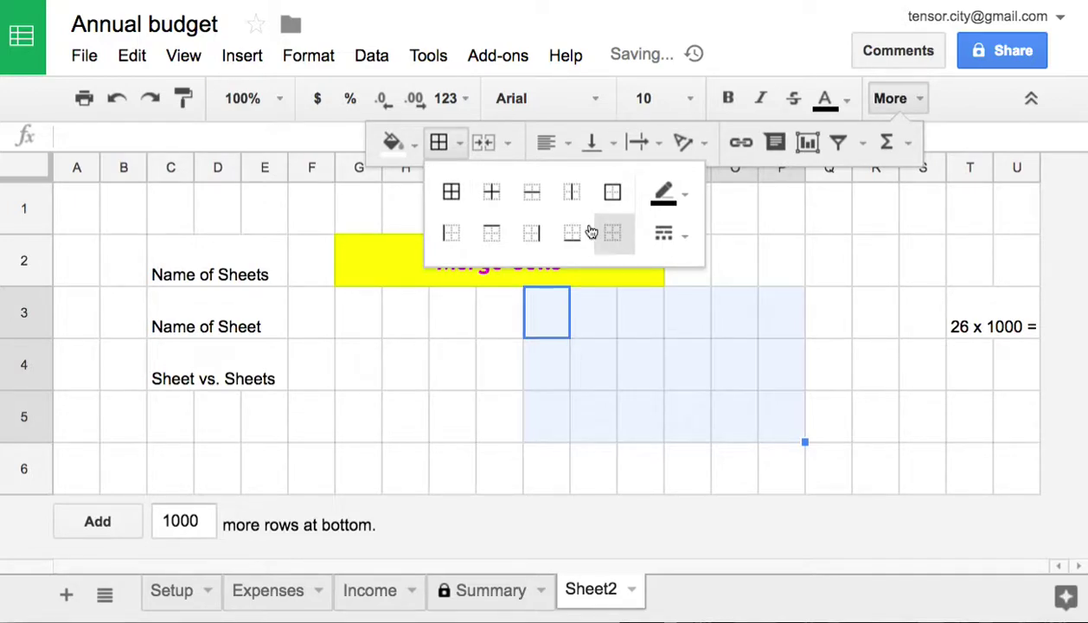
click(494, 195)
click(836, 317)
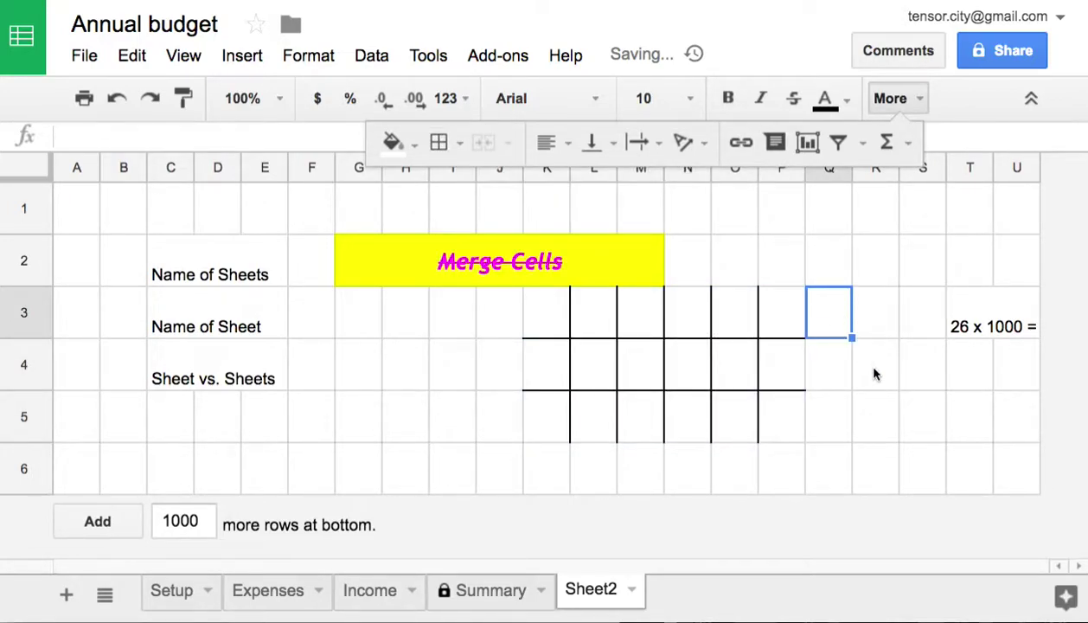
- Clear the borders of the range K3:P5 and give it only a top border
drag(545, 311, 735, 415)
drag(801, 413, 801, 413)
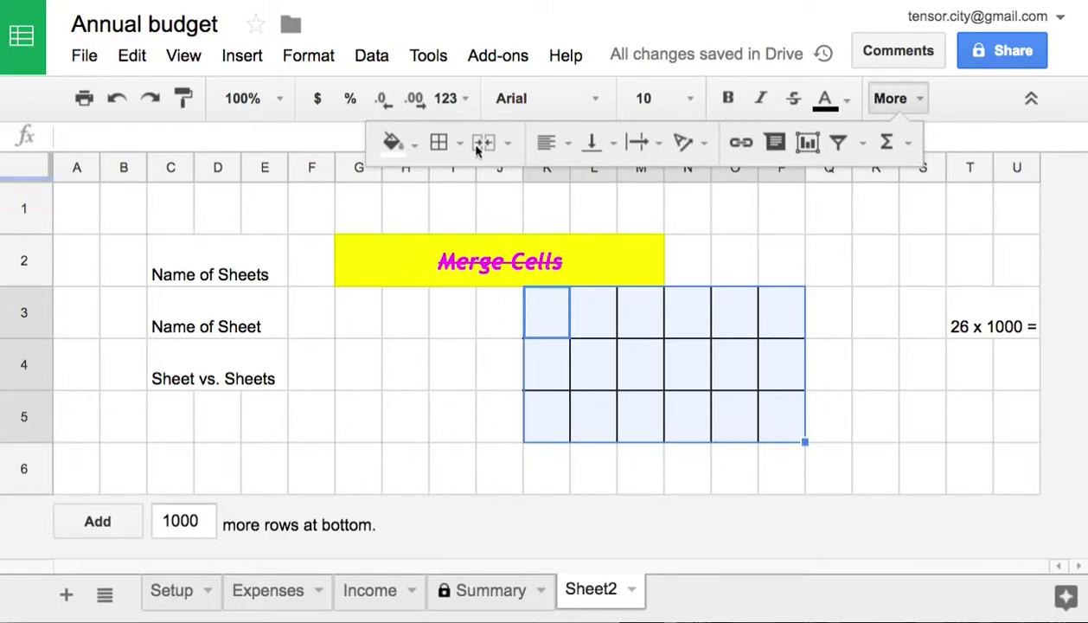
click(438, 142)
click(613, 237)
click(493, 234)
- Add left, right and bottom borders to cell Q4
click(849, 370)
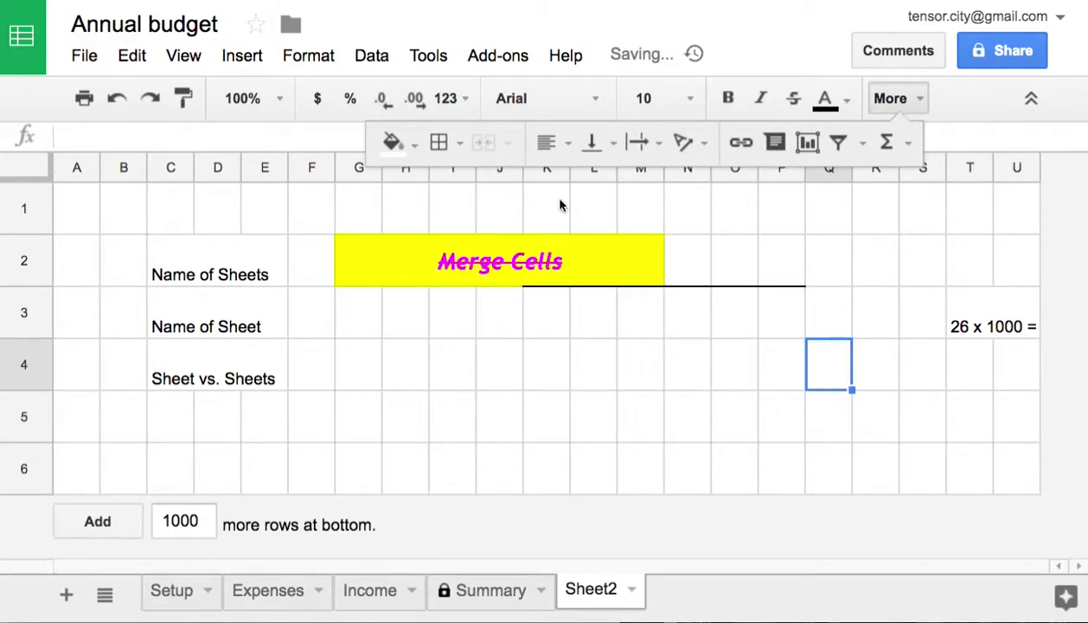
click(439, 142)
click(451, 233)
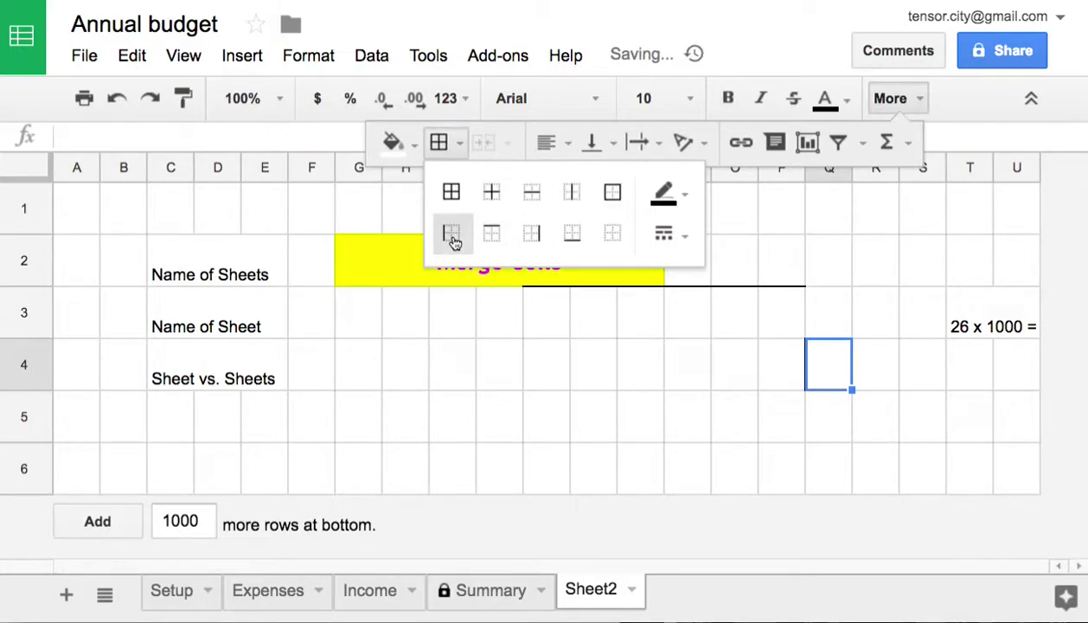
click(537, 236)
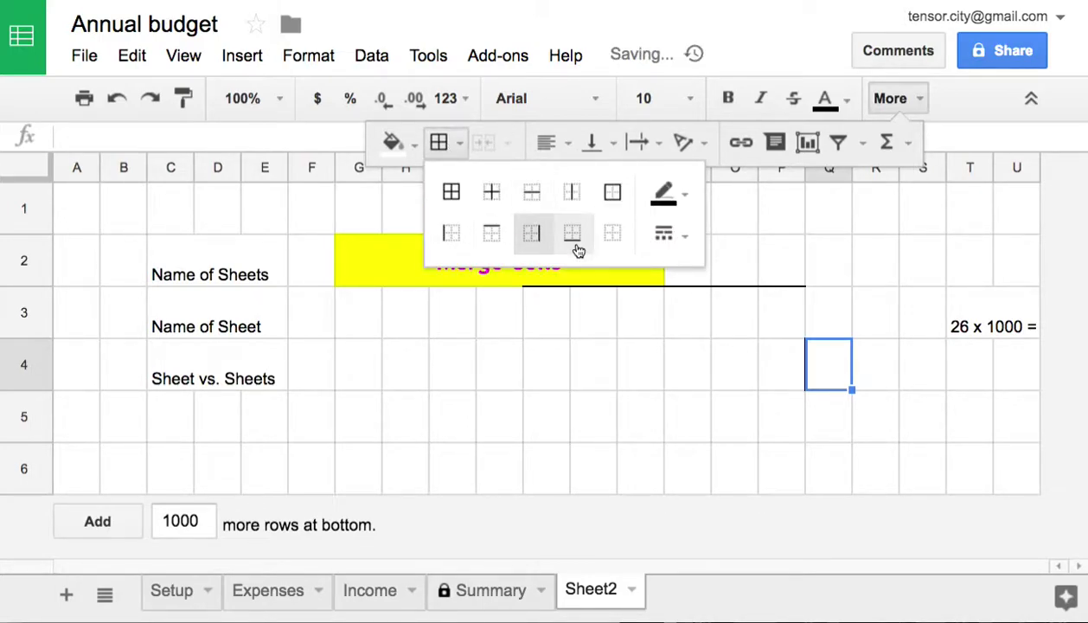
click(576, 245)
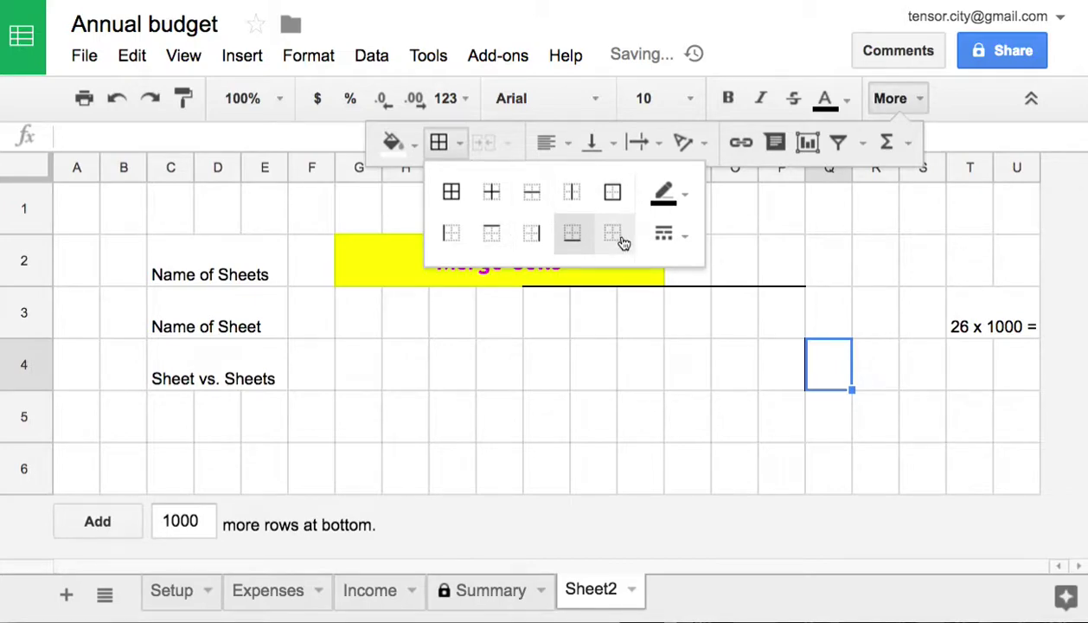
- Change the color of cell Q4's bottom border to red
click(681, 194)
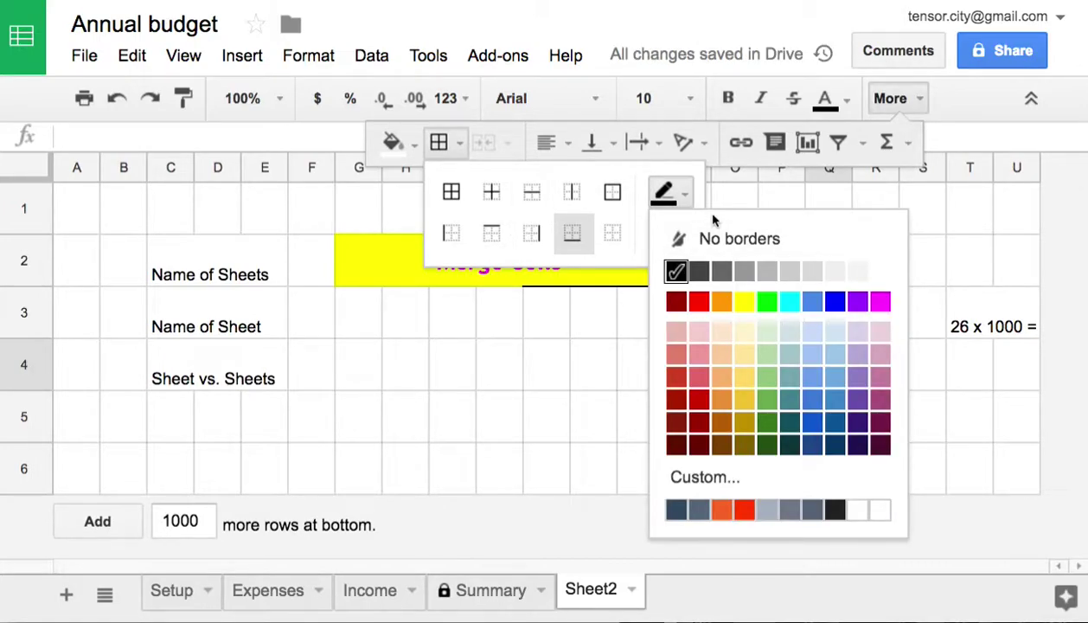
click(701, 300)
click(650, 331)
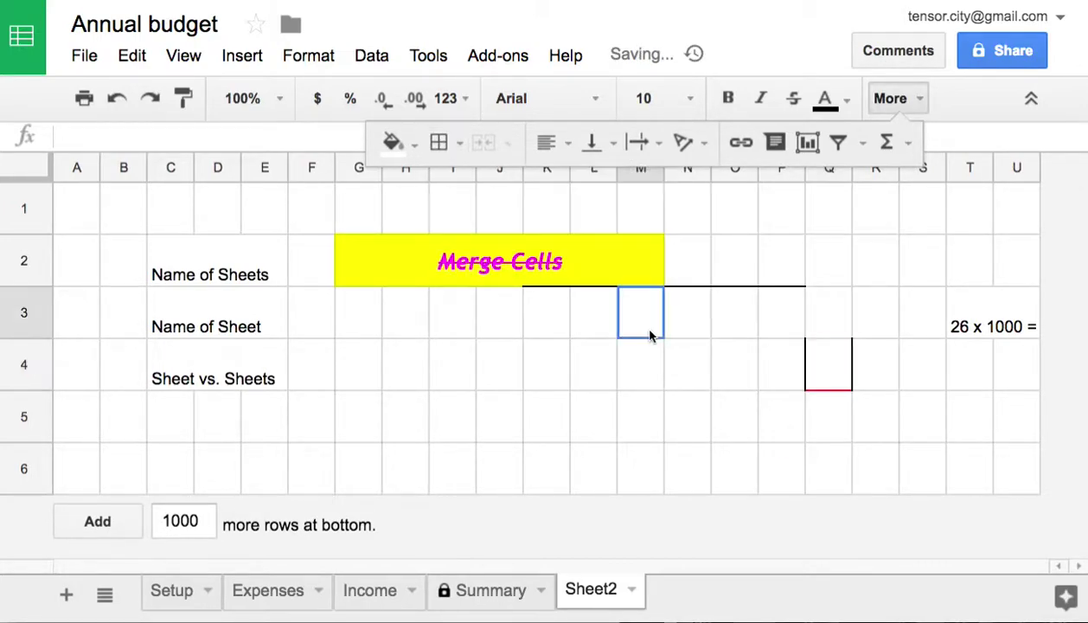
- Try to apply the red border color to the range J3:M4
drag(502, 315, 659, 376)
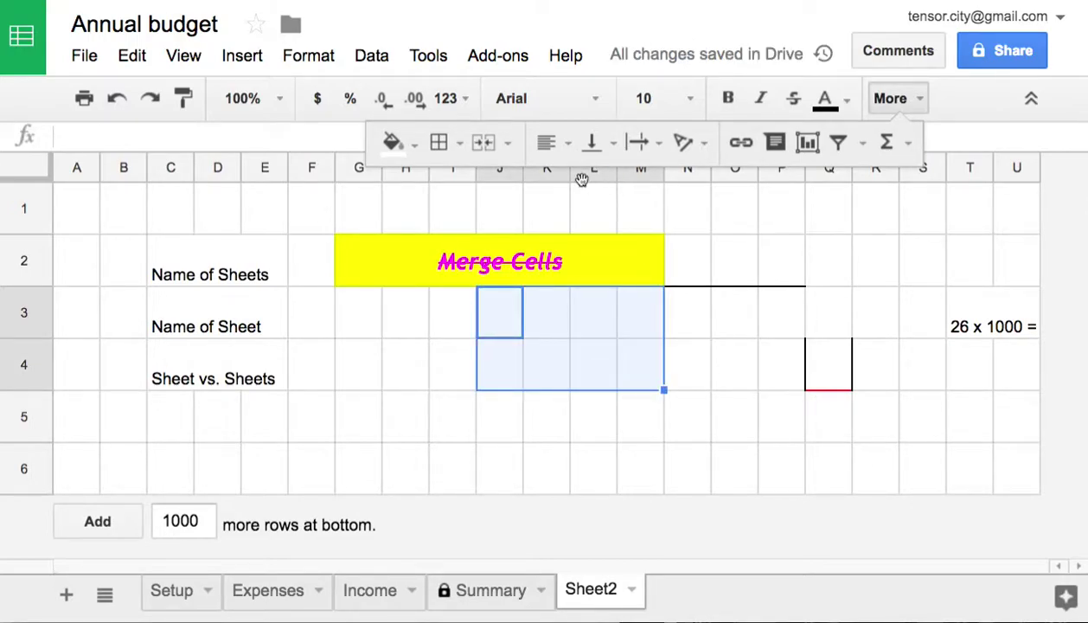
click(437, 143)
click(671, 193)
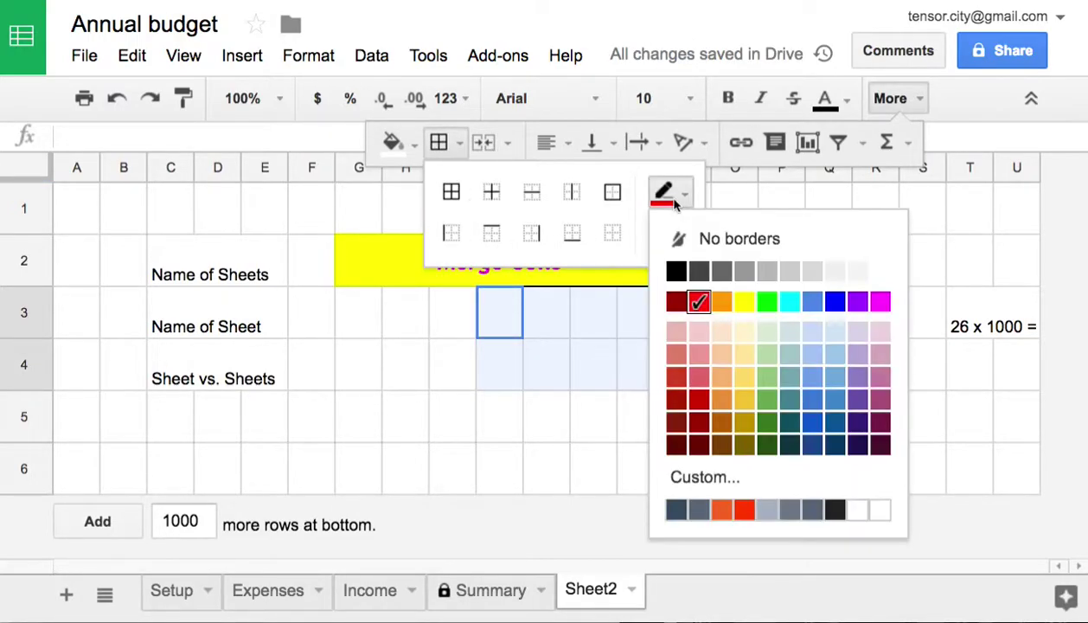
click(699, 300)
click(588, 373)
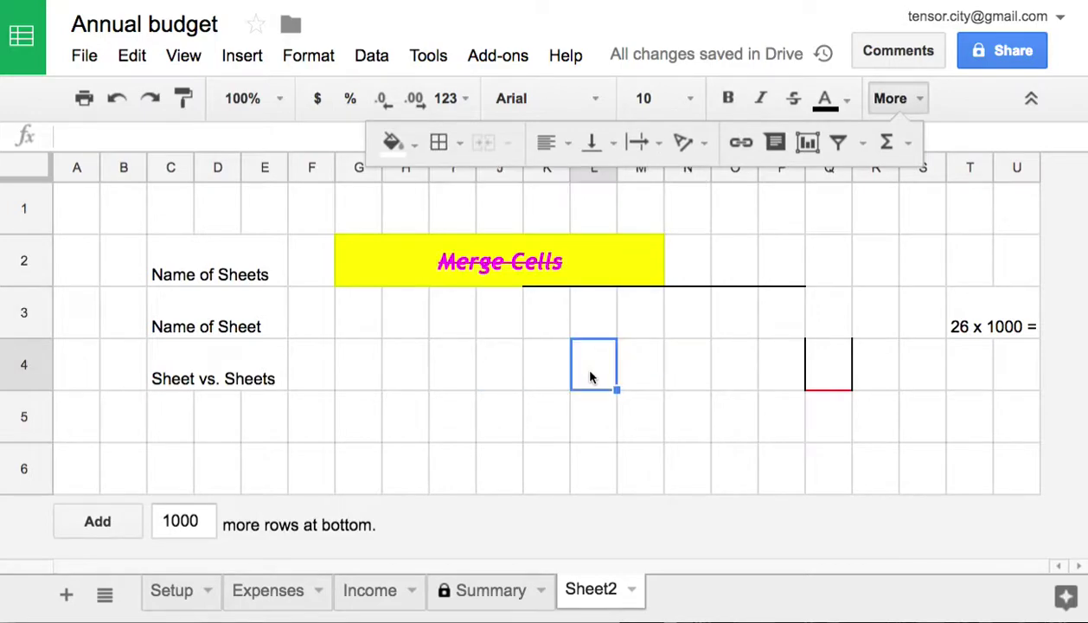
- Give the range J3:M5 inner borders in dark red 1
drag(510, 319, 645, 404)
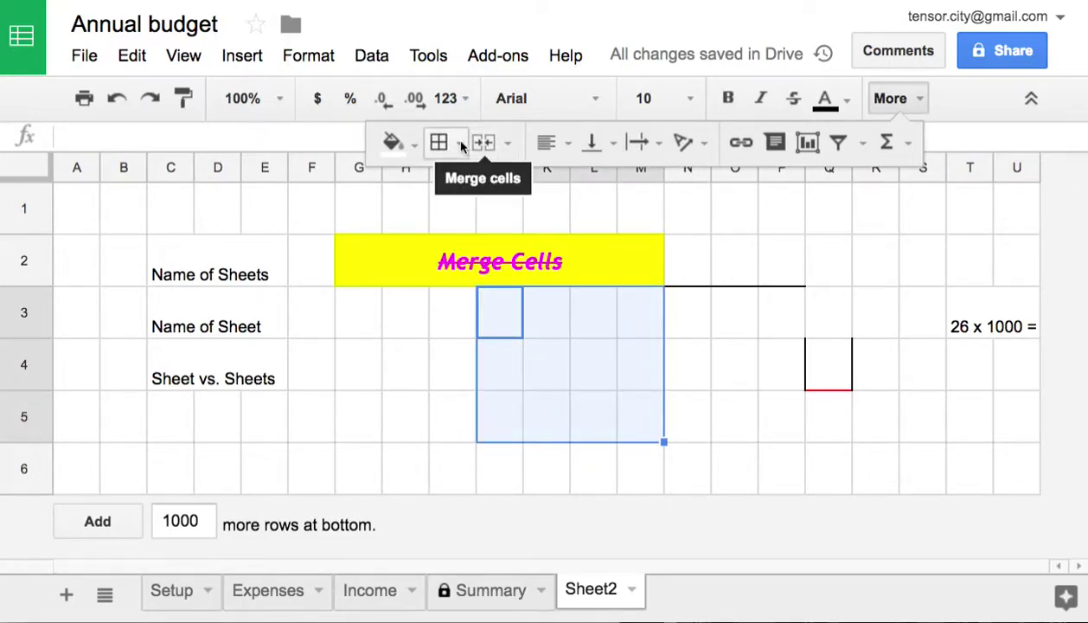
click(405, 143)
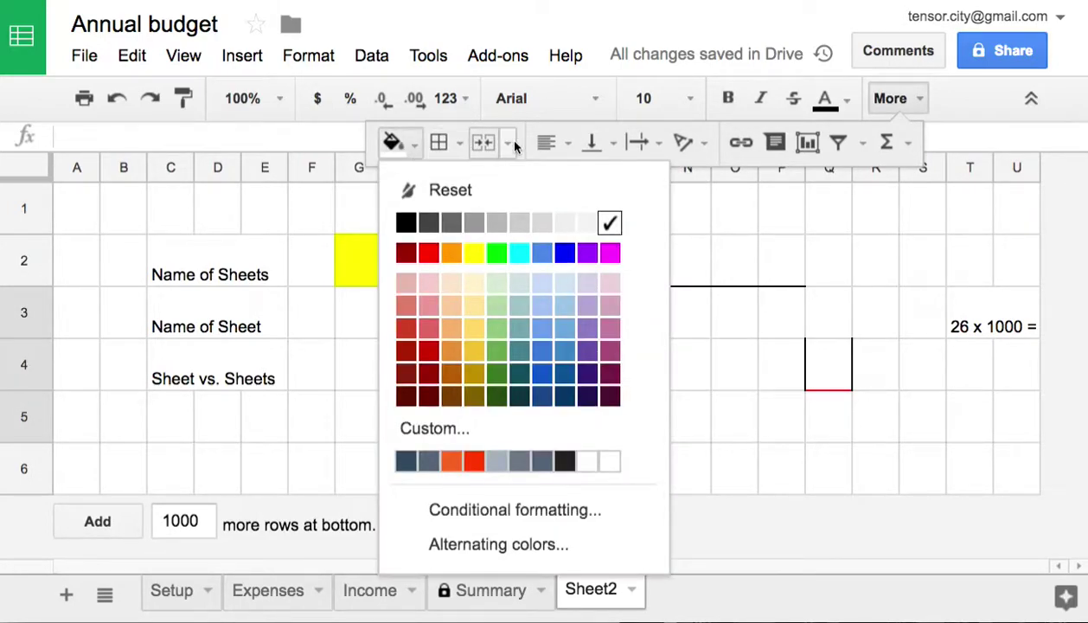
click(454, 143)
click(679, 194)
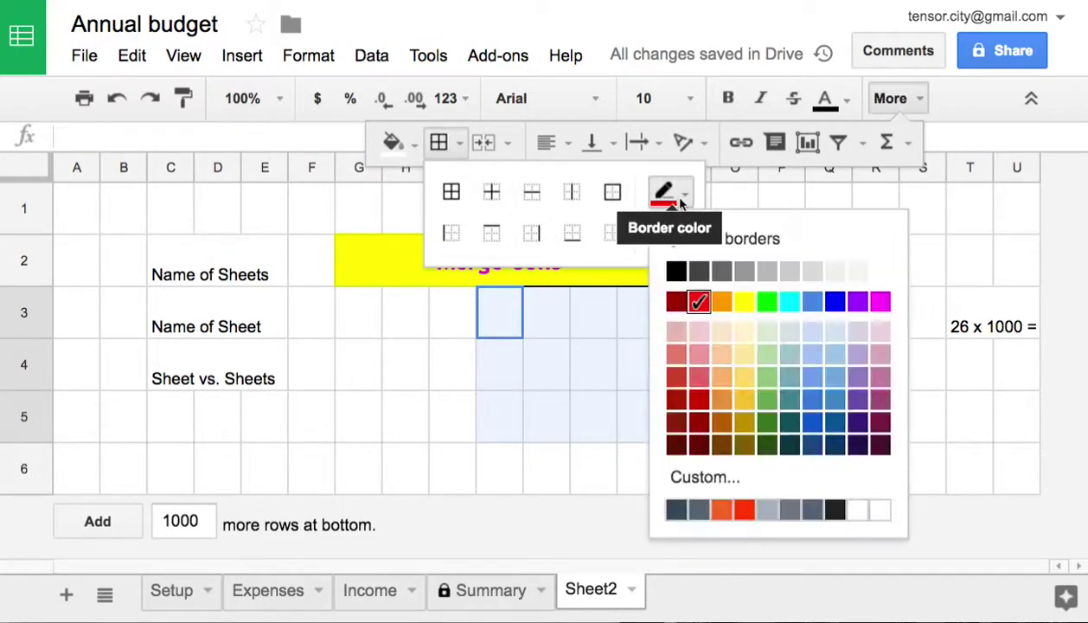
click(700, 400)
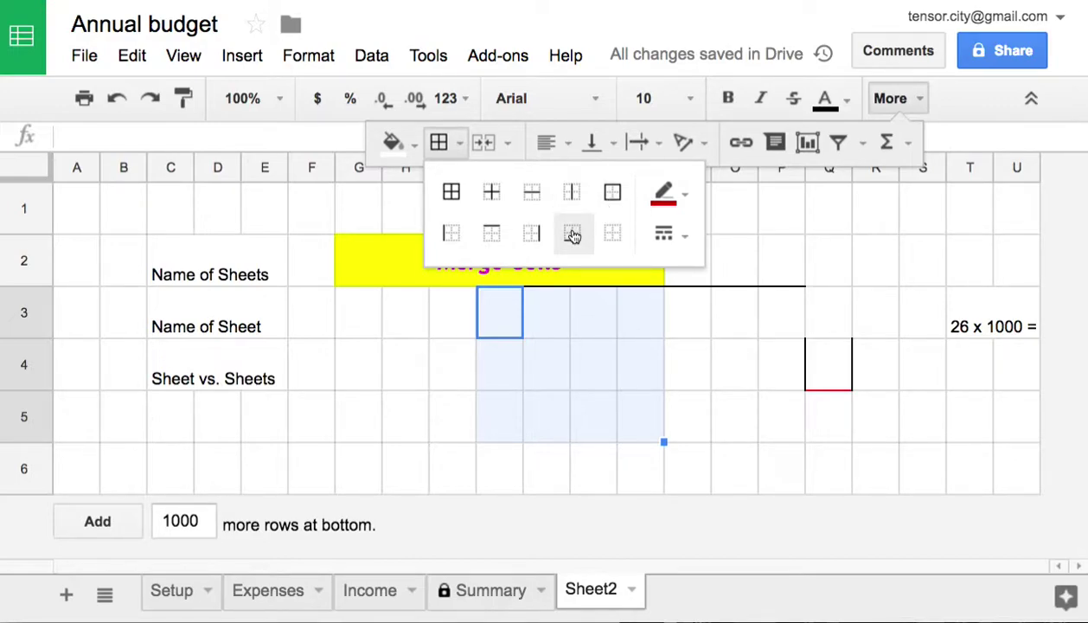
click(499, 203)
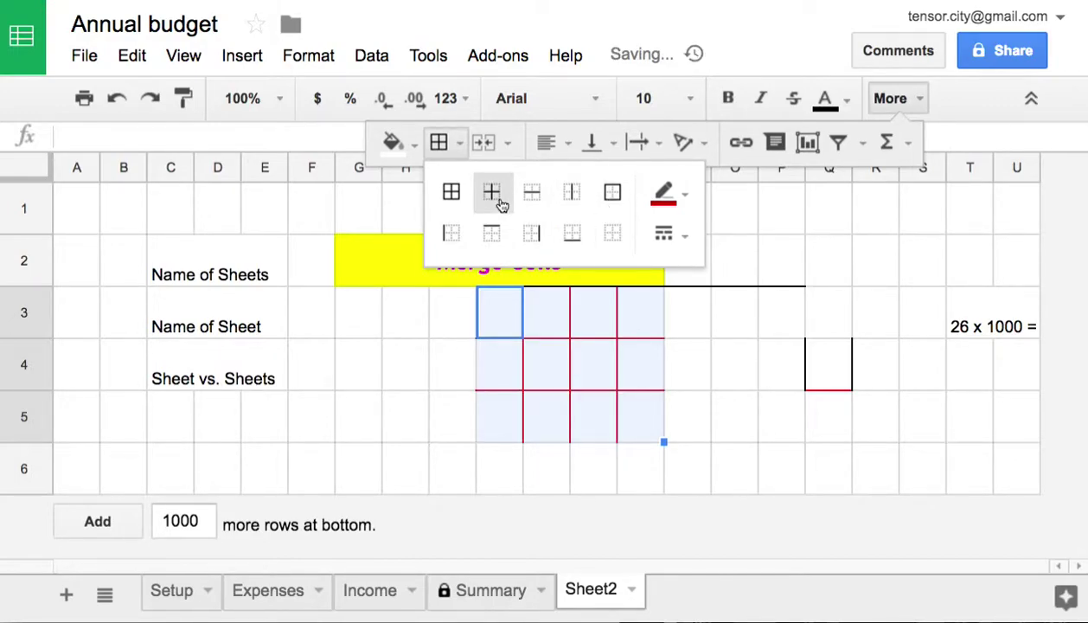
click(764, 315)
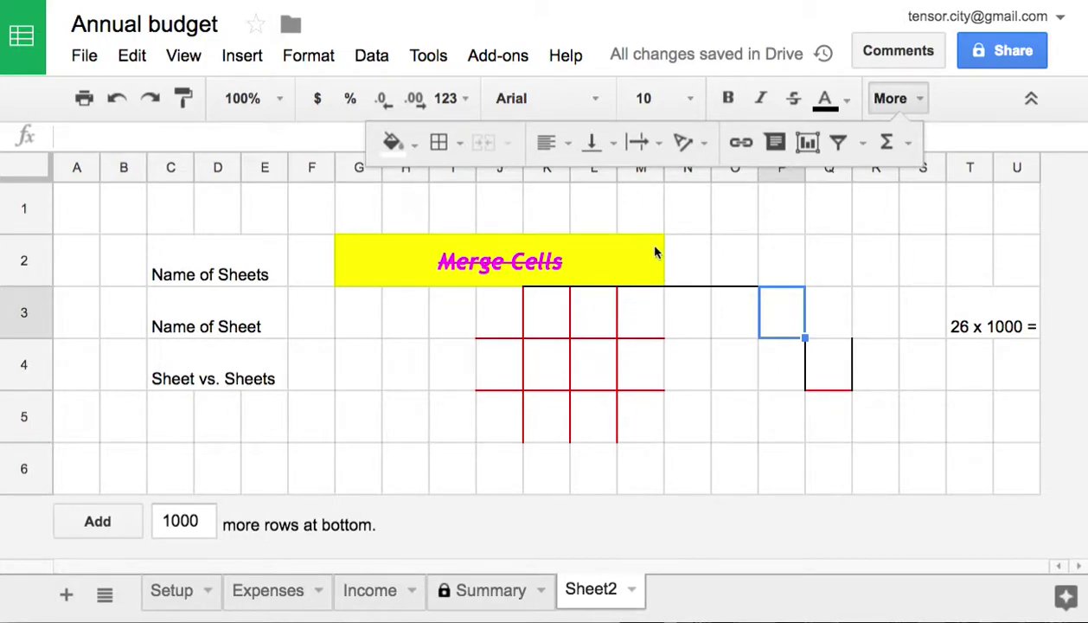
- Align the merged cell's text horizontally to the left, then to the right
click(557, 270)
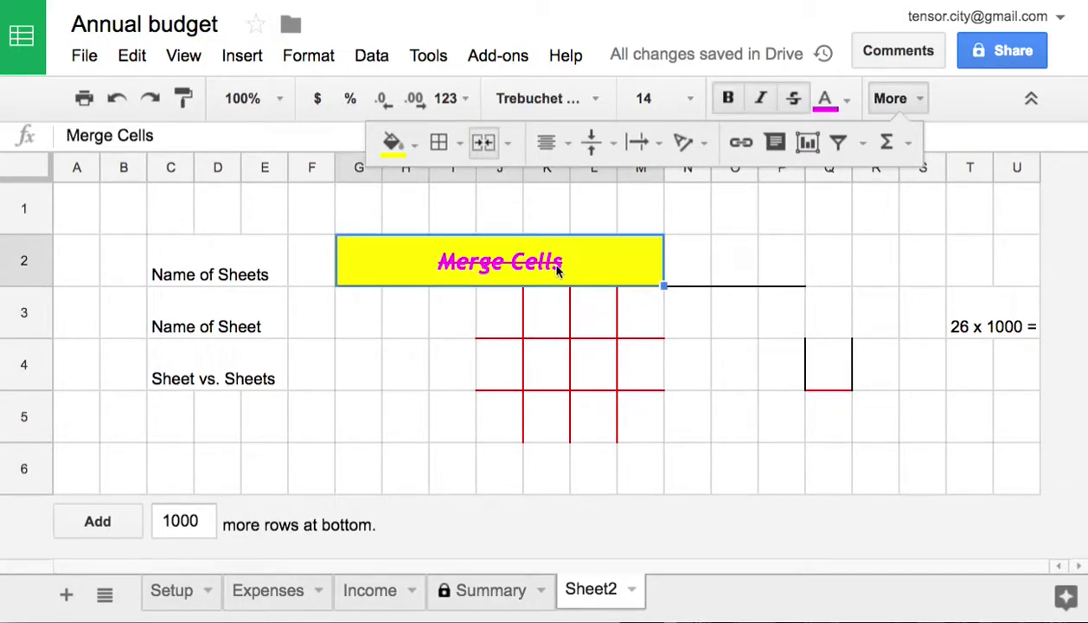
click(550, 145)
click(553, 187)
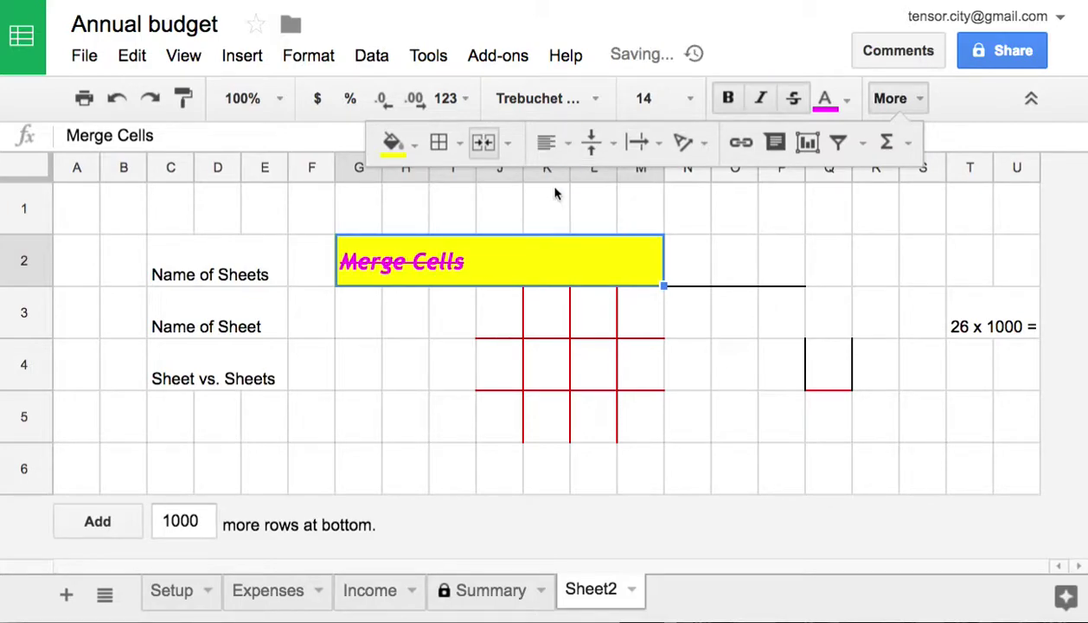
click(545, 149)
click(622, 186)
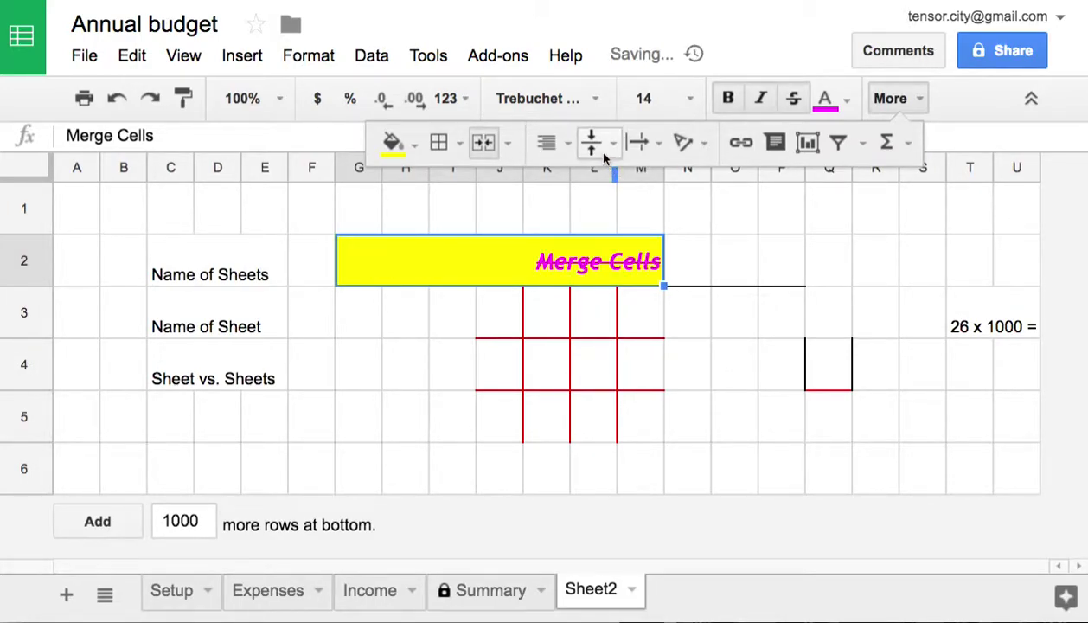
- Align the merged cell's text vertically to the top, then to the bottom, and set its text wrapping to overflow
click(595, 147)
click(596, 184)
click(595, 146)
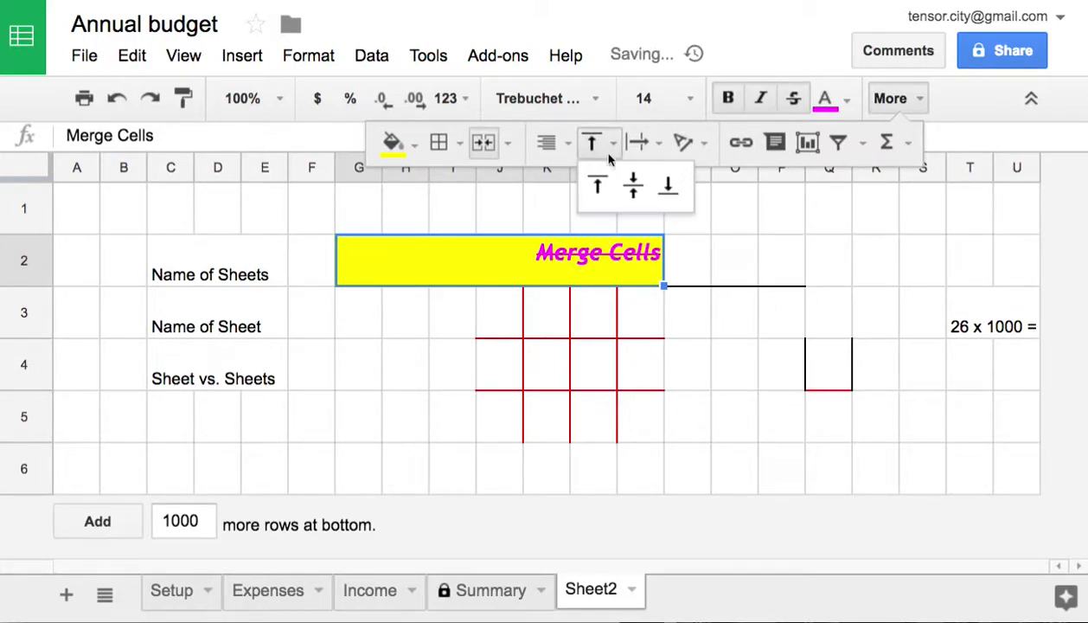
click(668, 188)
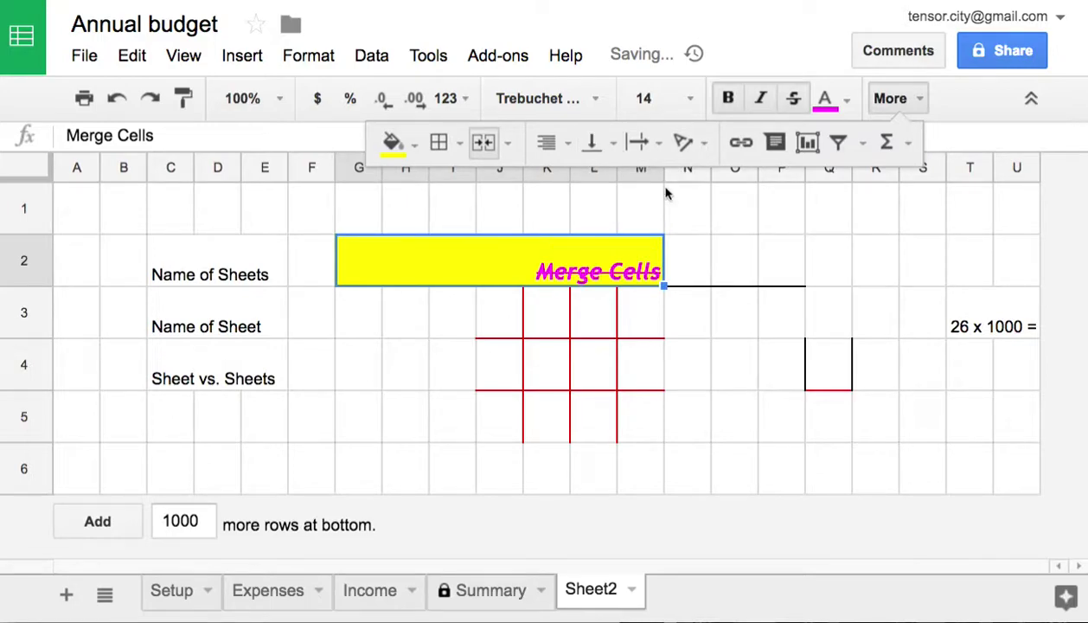
click(641, 145)
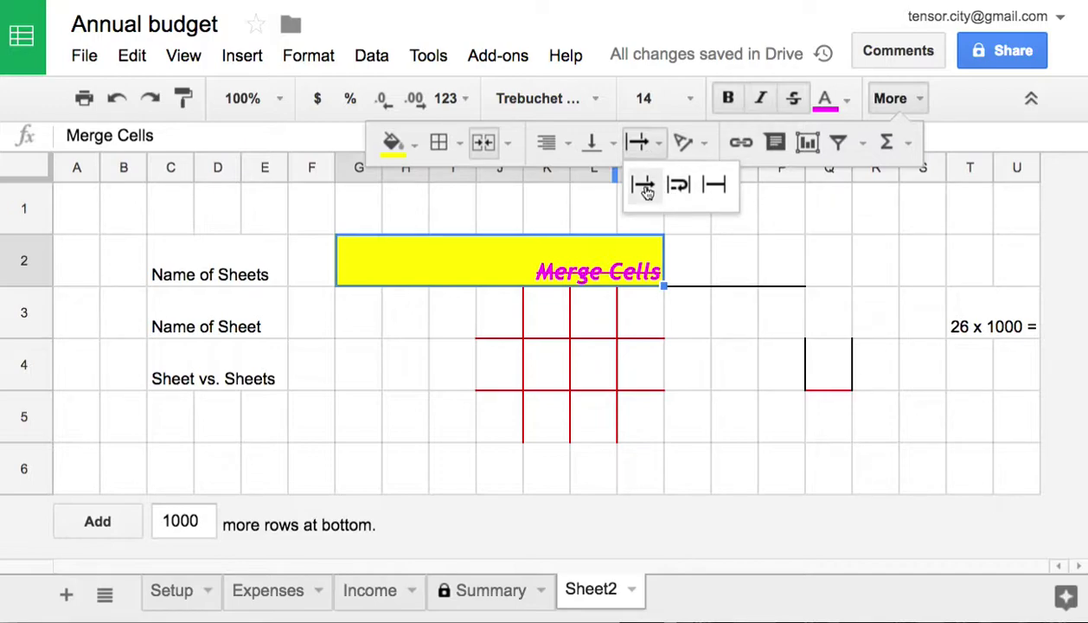
click(645, 186)
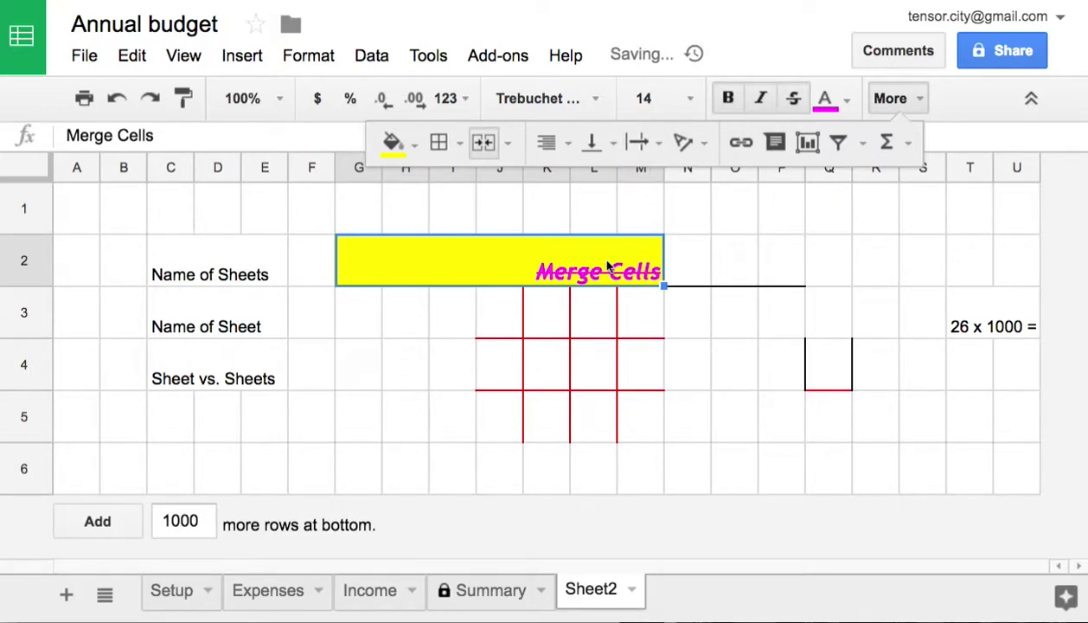
- Rotate the merged yellow cell's text through tilt up, tilt down and stacked vertically, ending with it rotated up to read upward
click(685, 143)
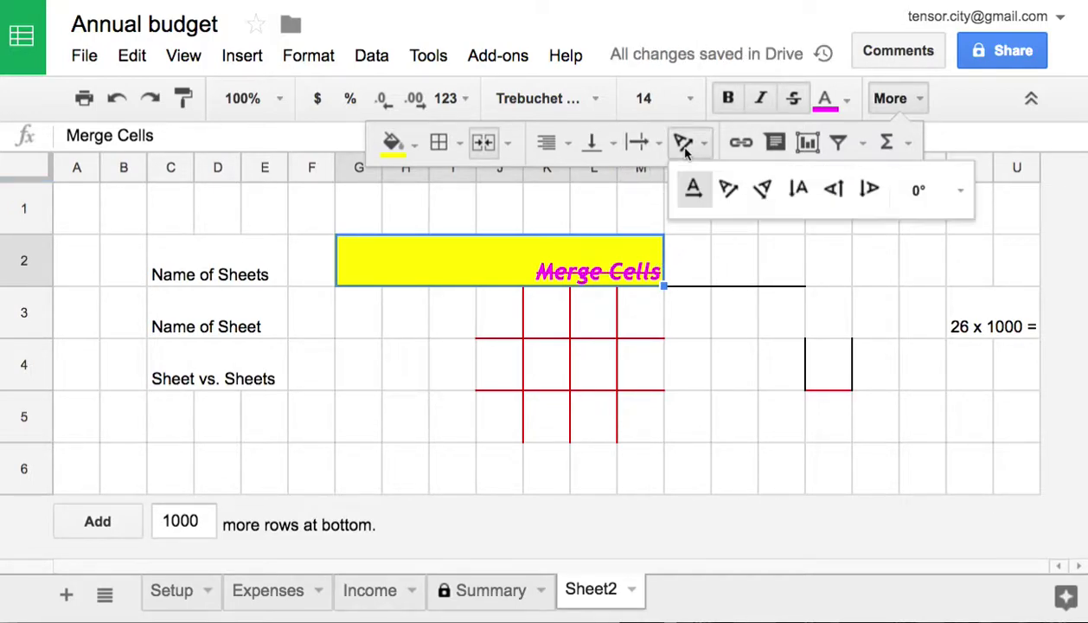
click(727, 190)
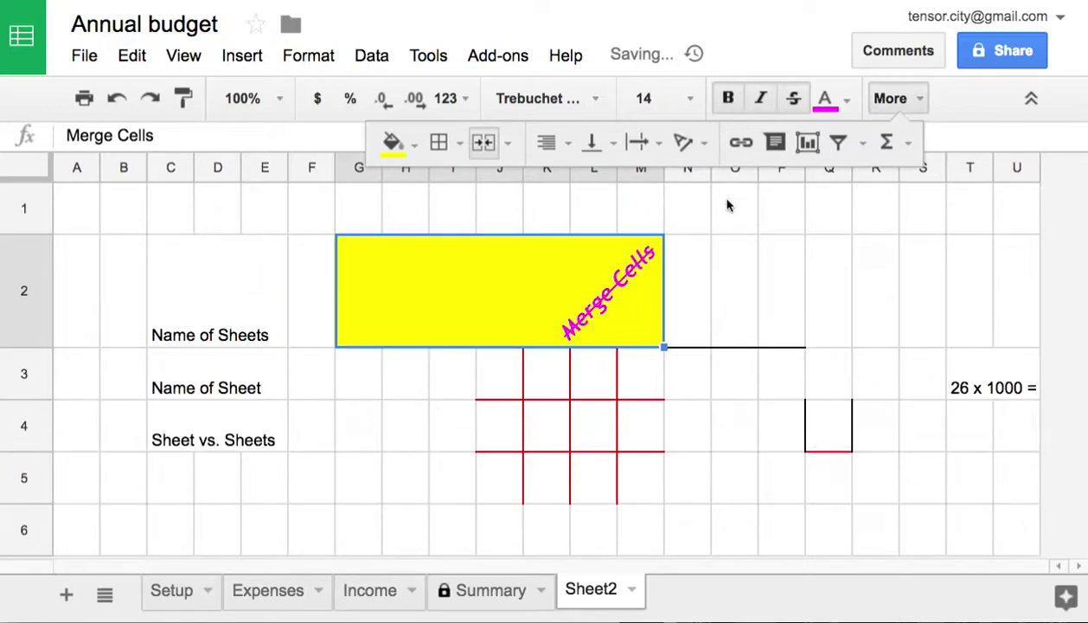
click(685, 143)
click(765, 192)
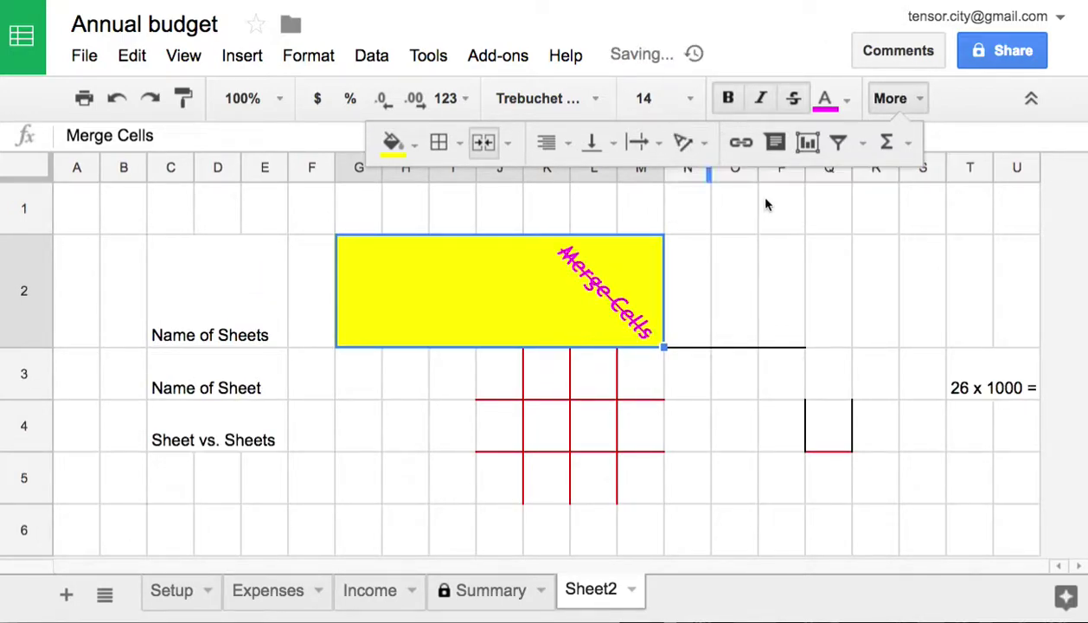
click(685, 143)
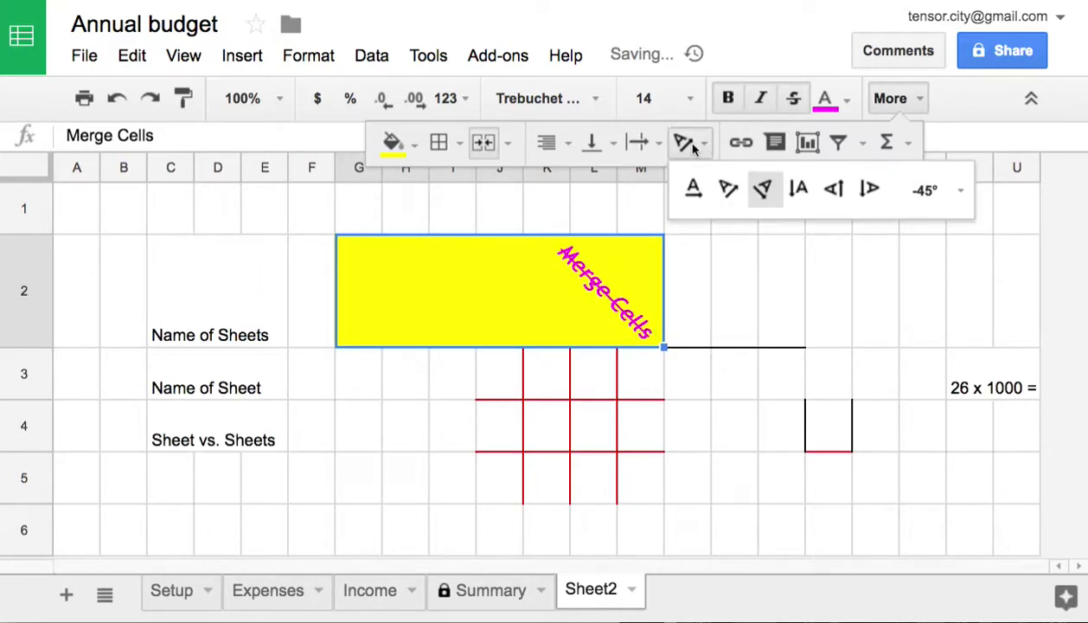
click(797, 189)
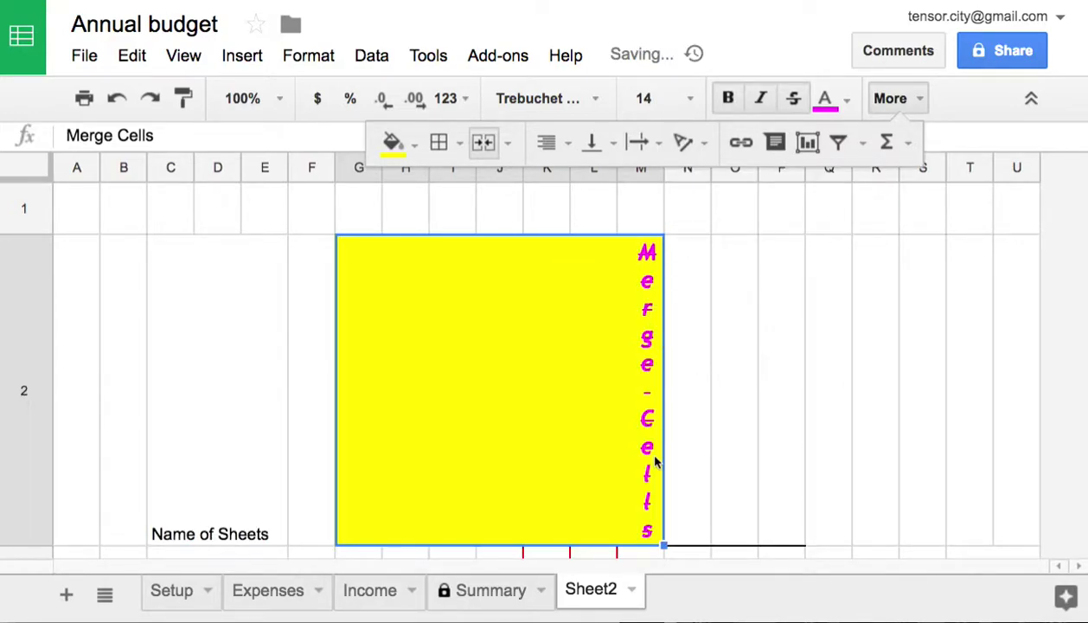
click(685, 143)
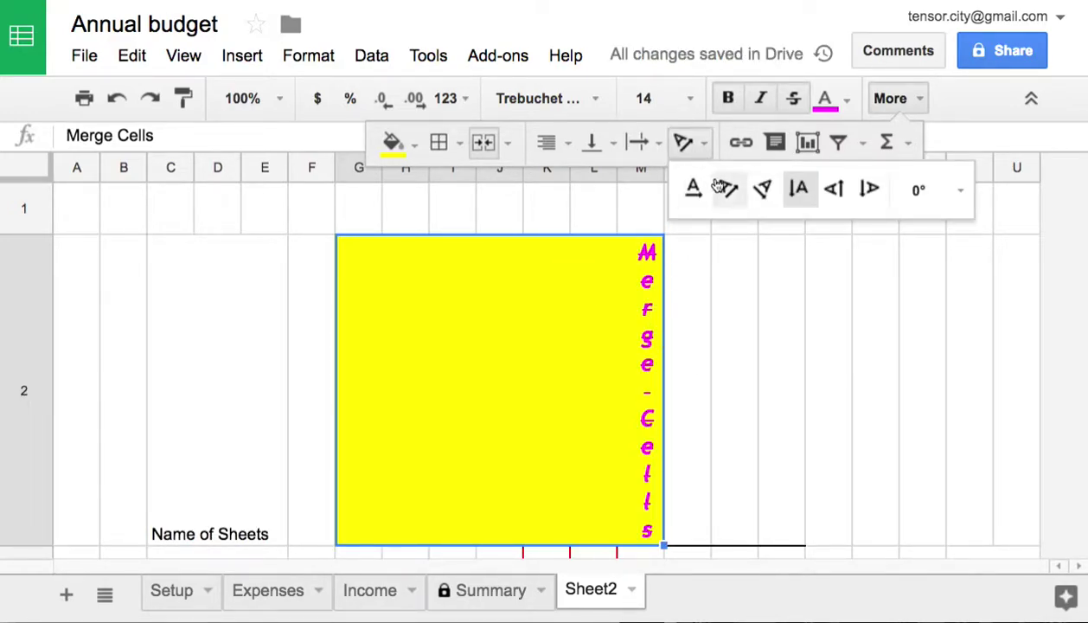
click(836, 191)
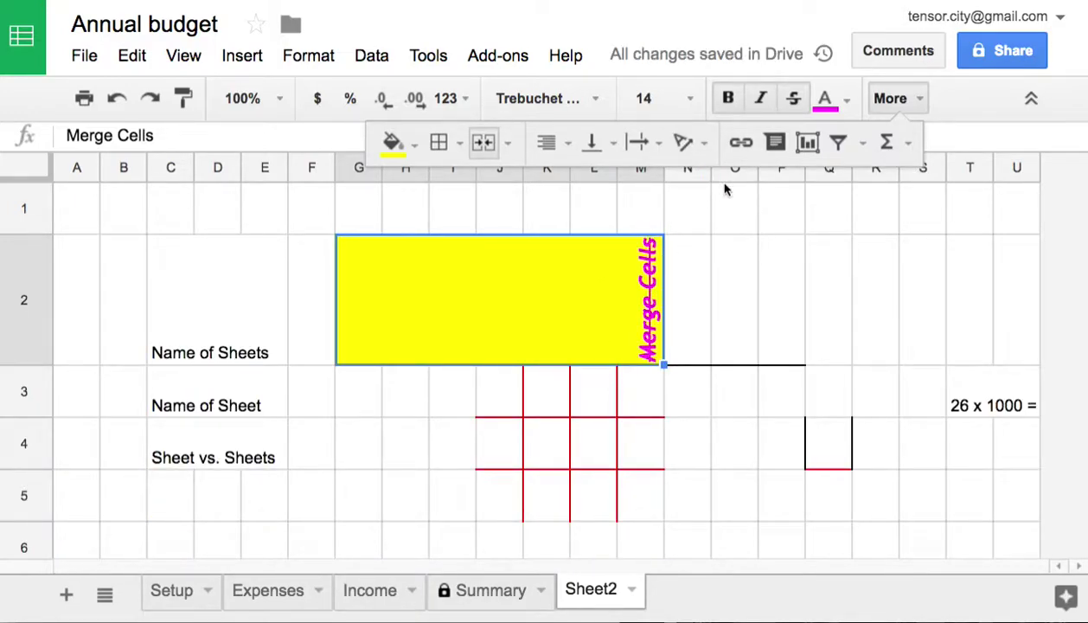
- Examine the link options for the merged yellow cell, including the spreadsheet's named ranges, without applying a link
click(741, 142)
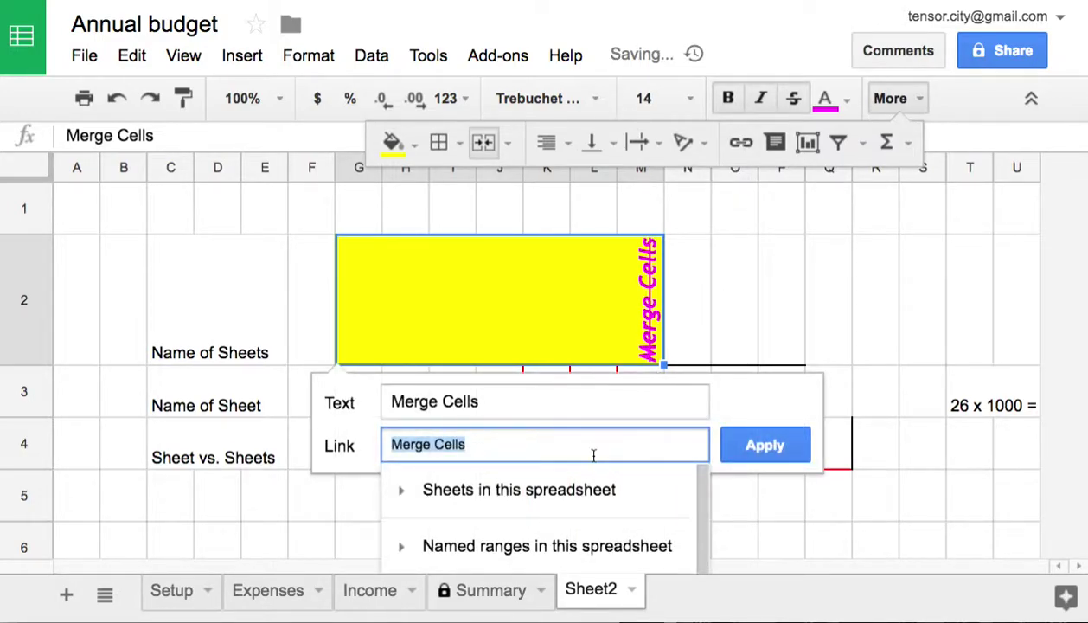
click(634, 327)
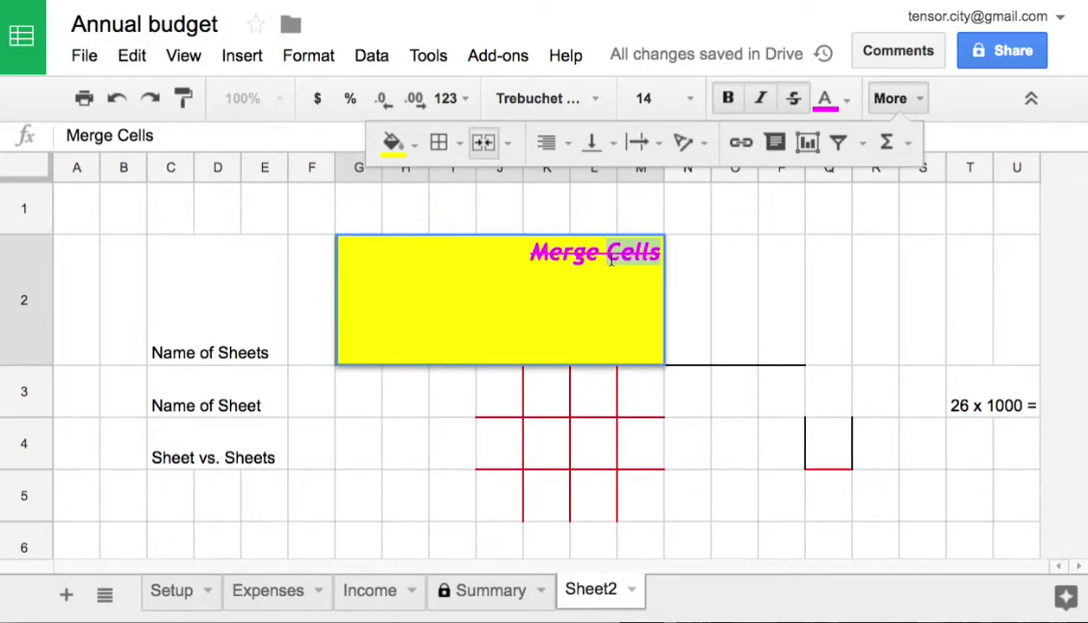
click(742, 143)
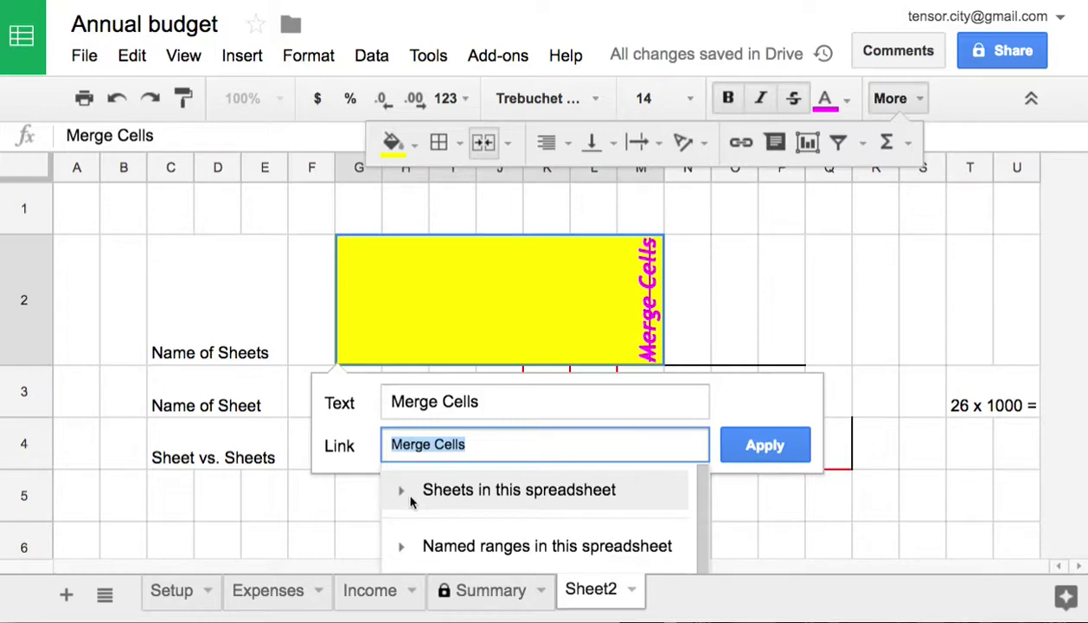
click(403, 547)
scroll(454, 510, down, 1)
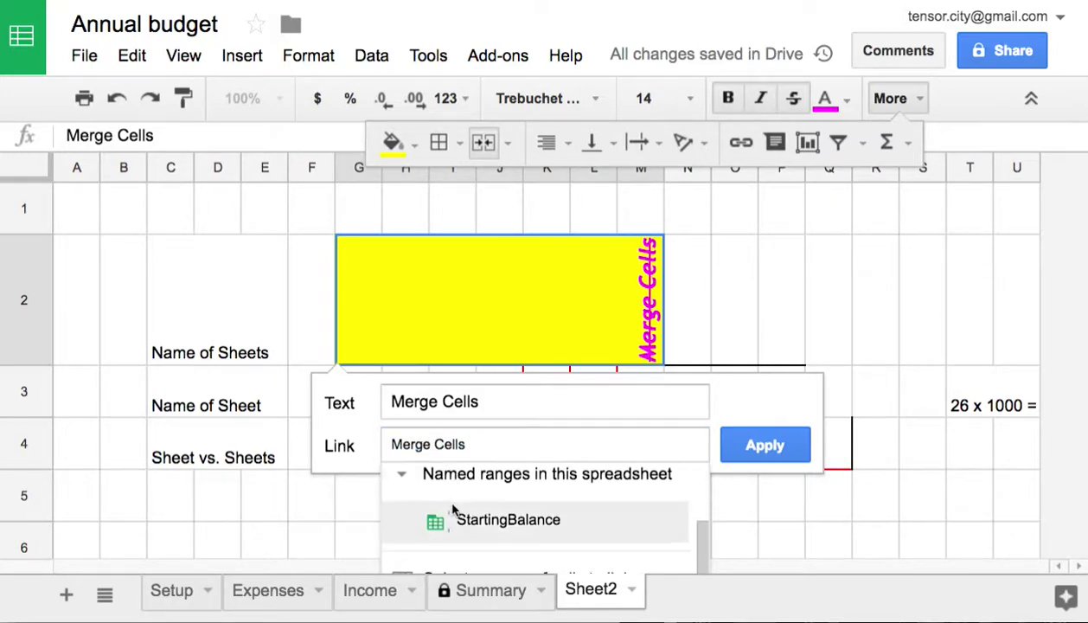
scroll(453, 510, up, 1)
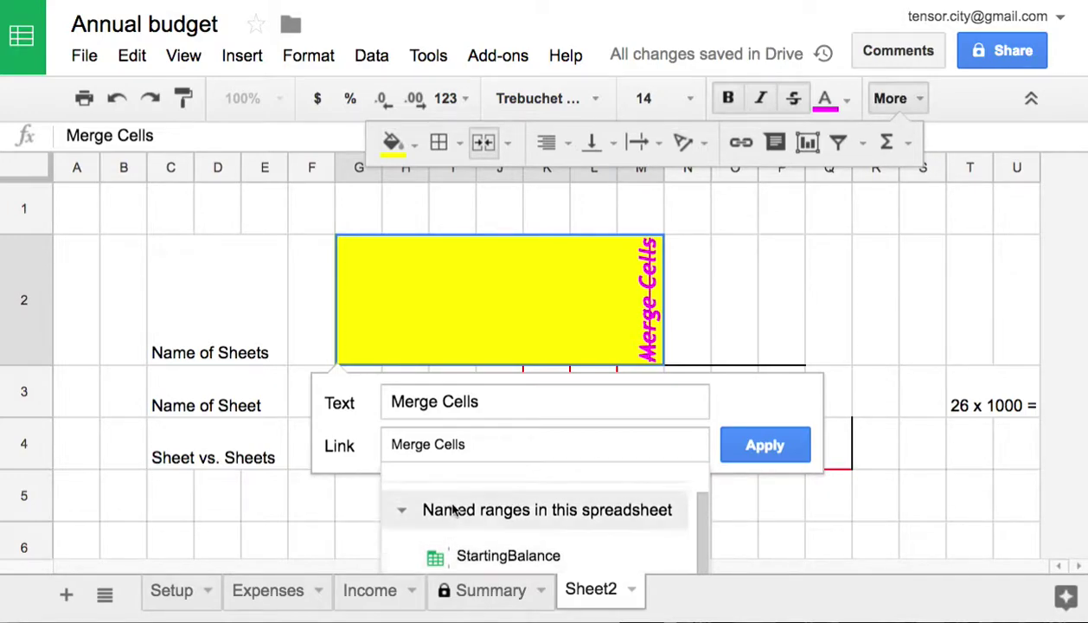
scroll(452, 511, up, 1)
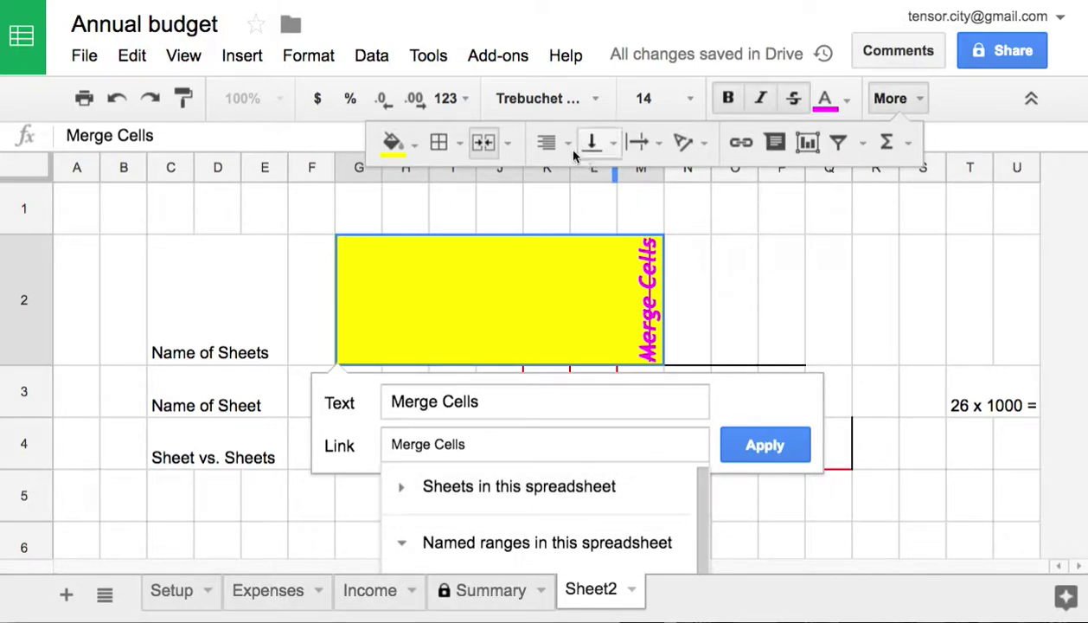
click(782, 207)
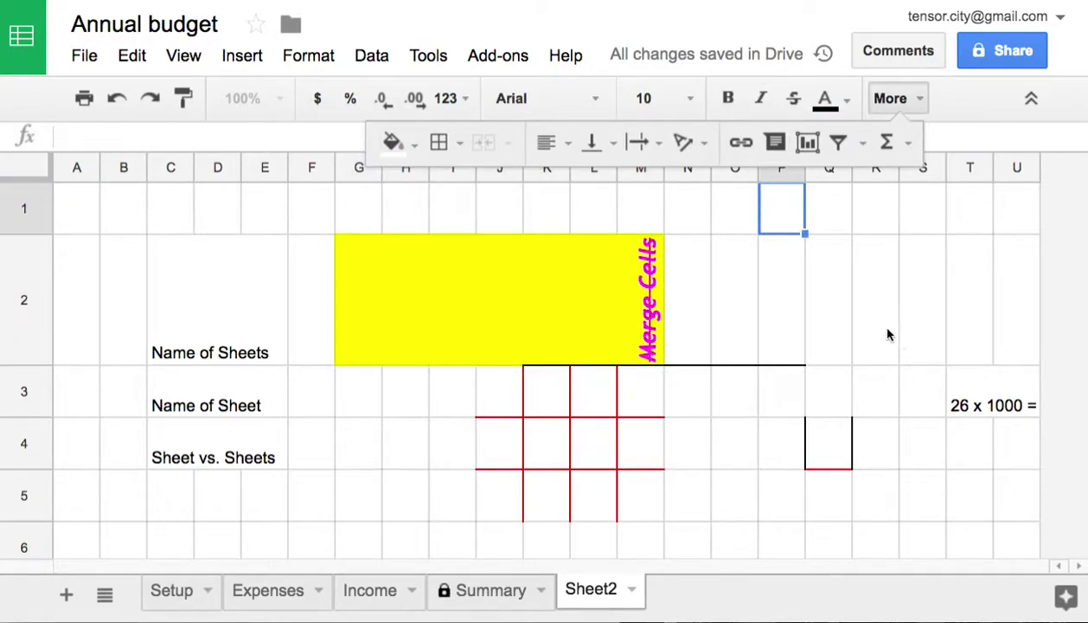
- Merge the cells C2:E2 that hold the text "Name of Sheets"
click(235, 344)
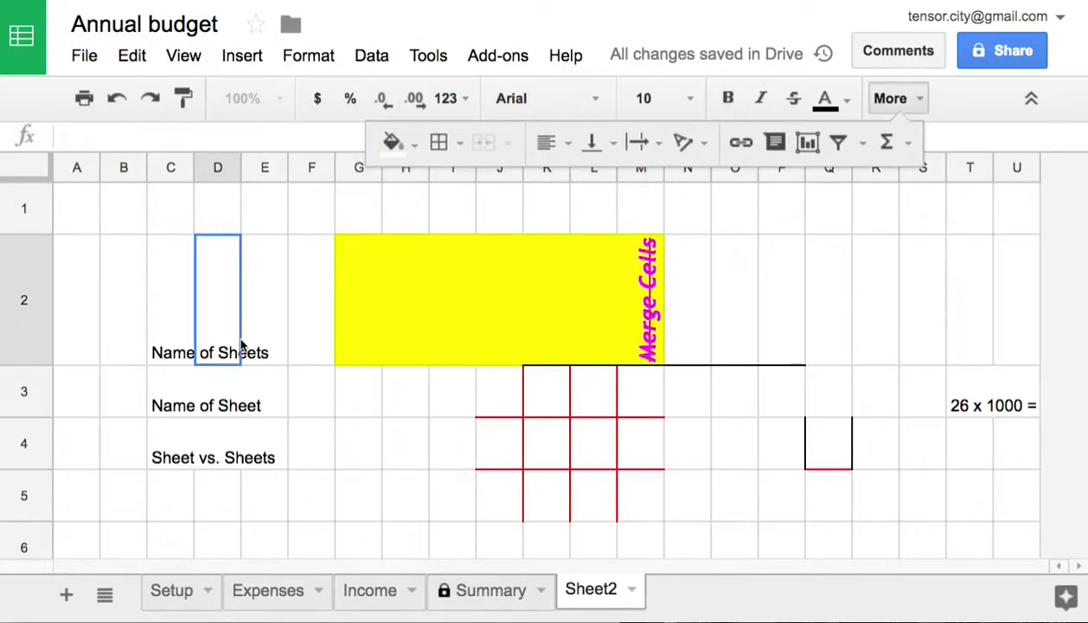
drag(170, 313, 267, 318)
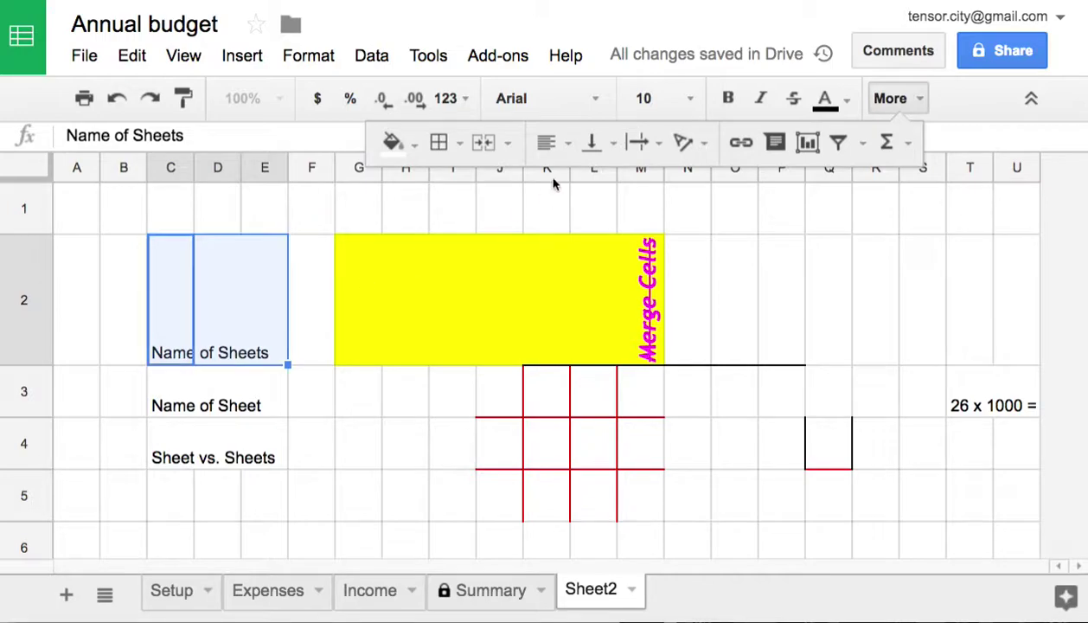
click(483, 142)
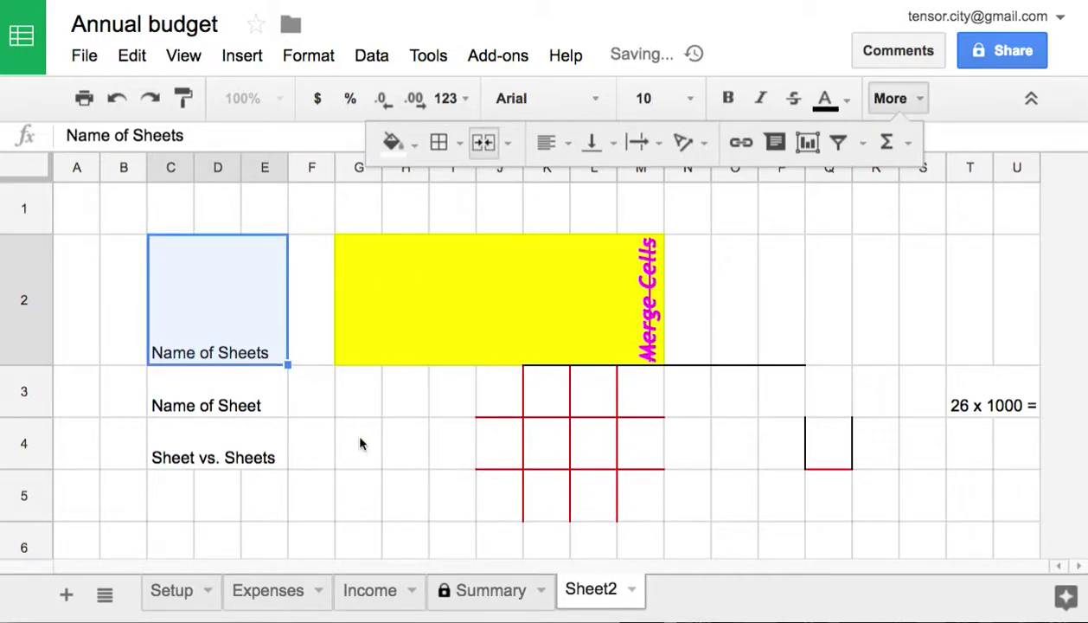
- Center the "Name of Sheets" text both horizontally and vertically in its merged cell
click(563, 144)
click(587, 184)
click(592, 142)
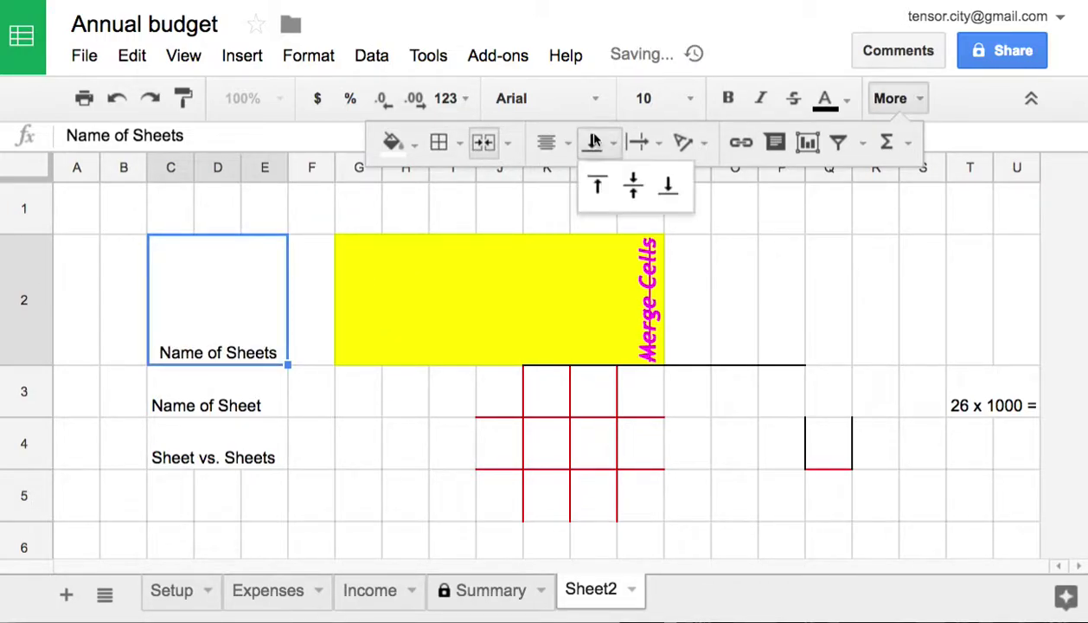
click(633, 185)
- Set the font size of the "Name of Sheets" cell to 18
click(464, 100)
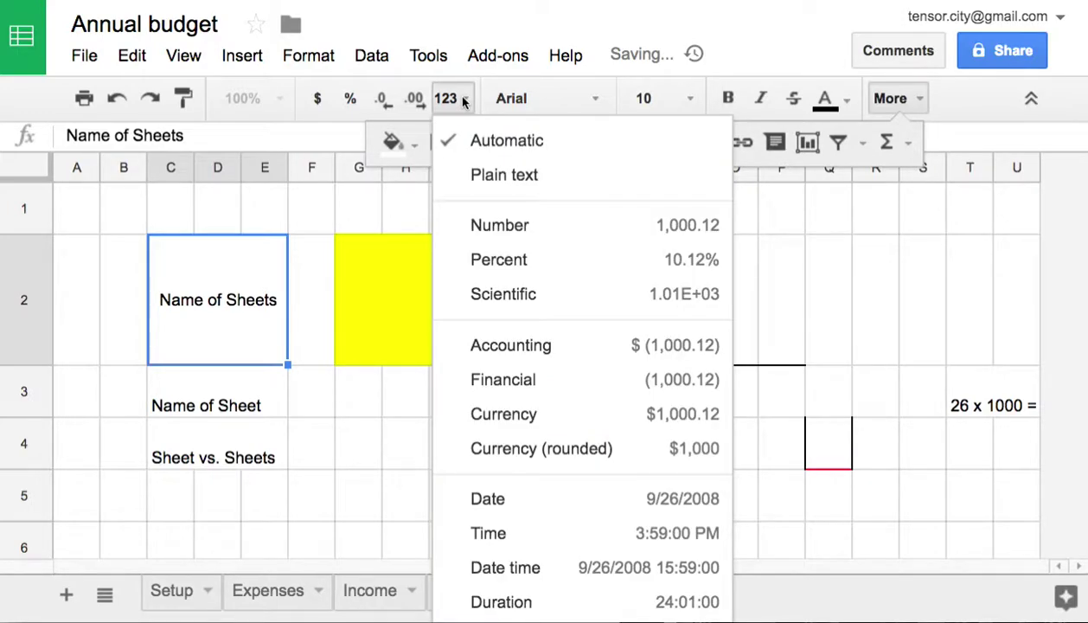
click(684, 98)
click(678, 283)
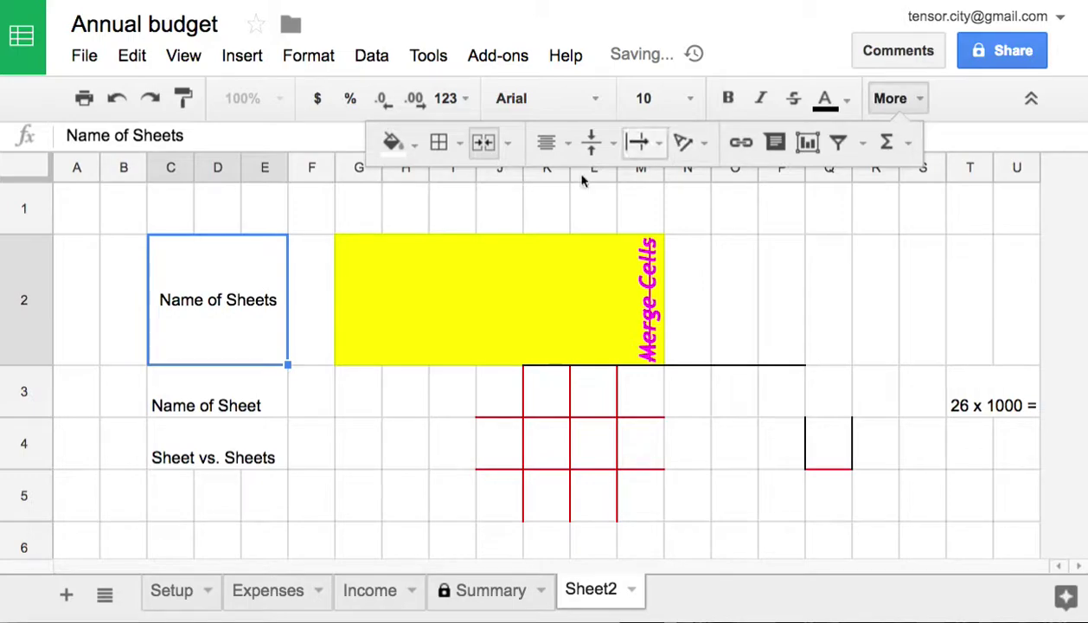
click(670, 100)
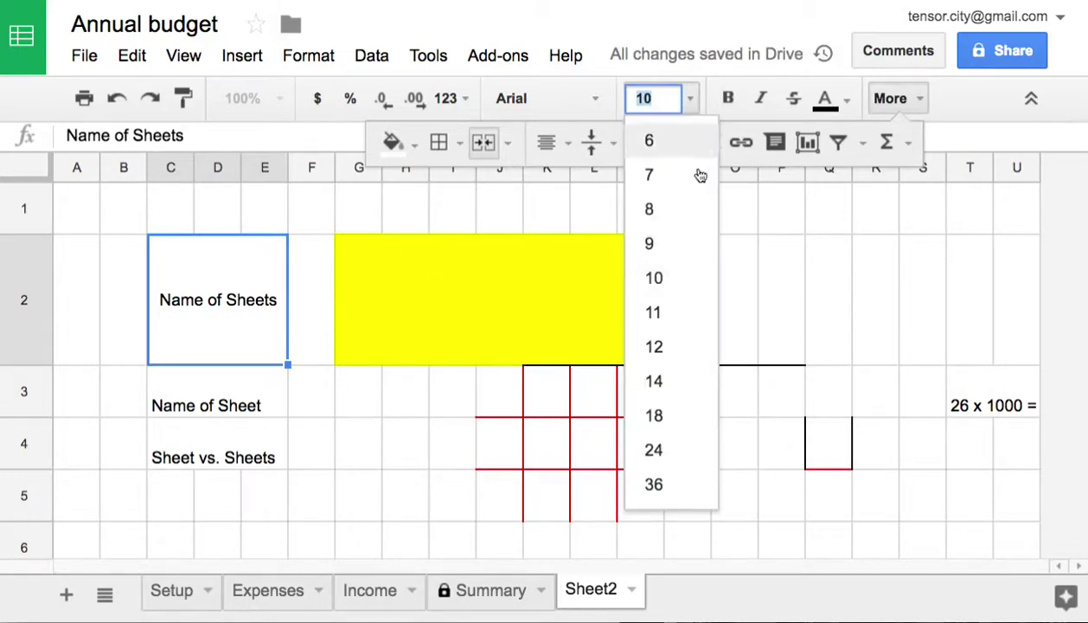
click(680, 412)
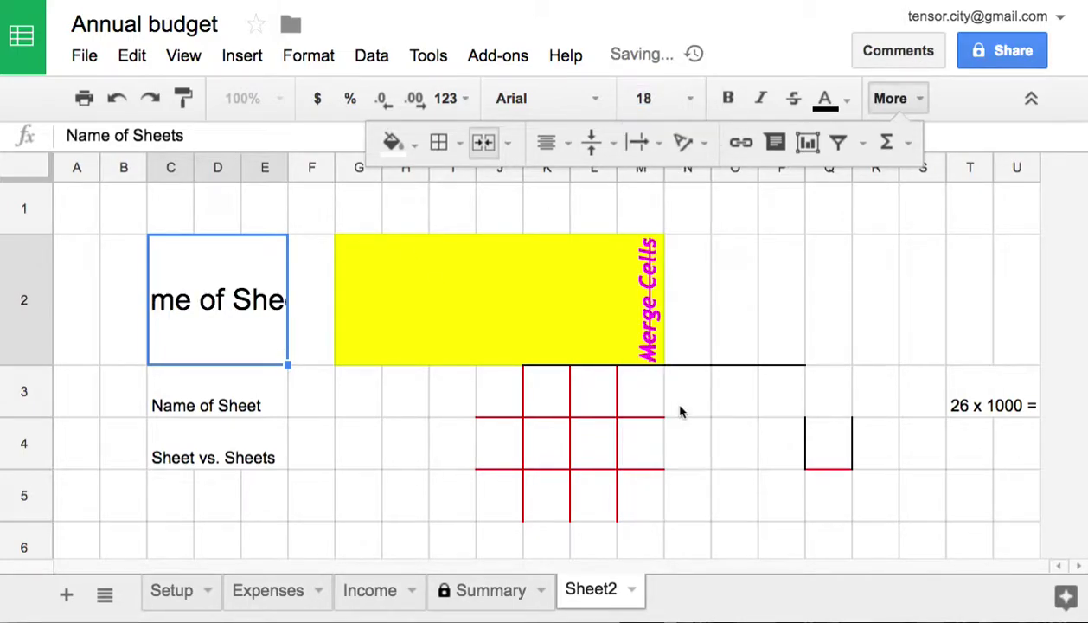
- Tilt the "Name of Sheets" text upward and fill its merged cell with orange
click(657, 144)
click(683, 143)
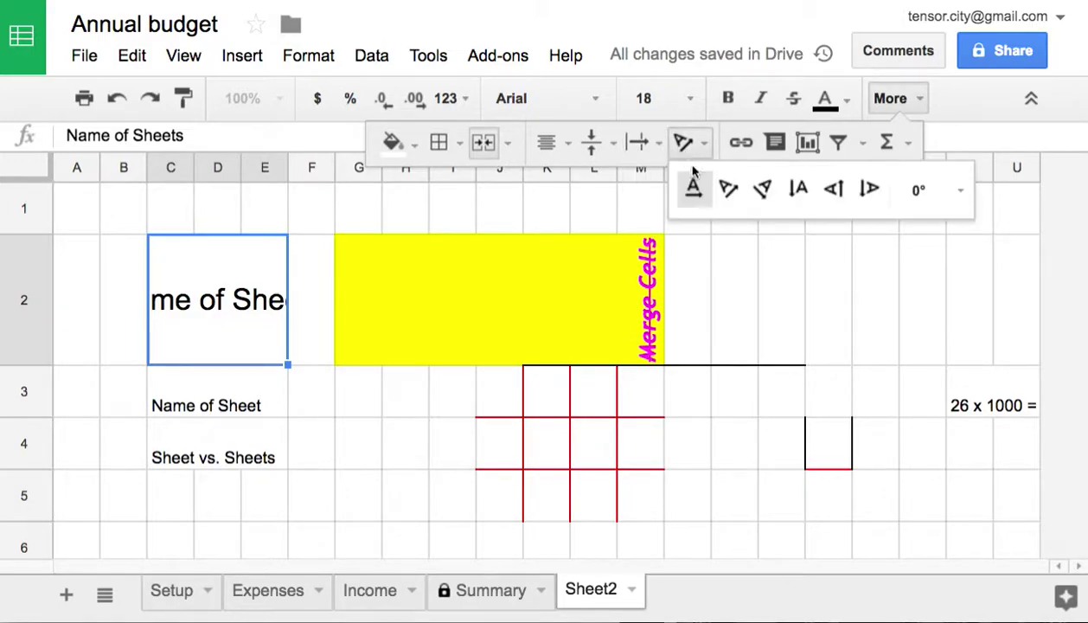
click(727, 190)
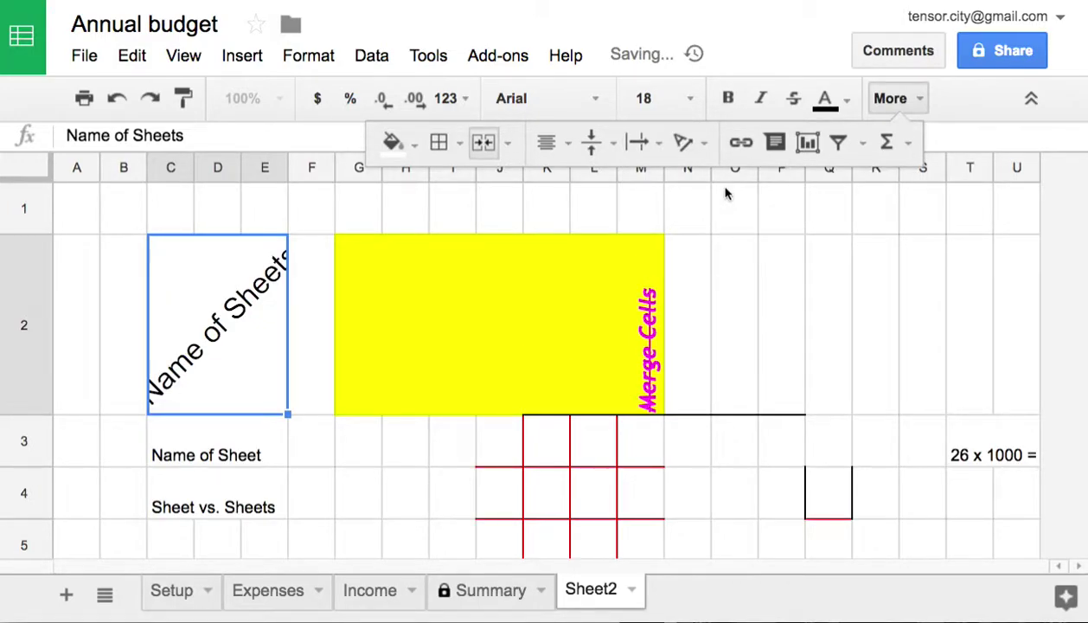
click(394, 143)
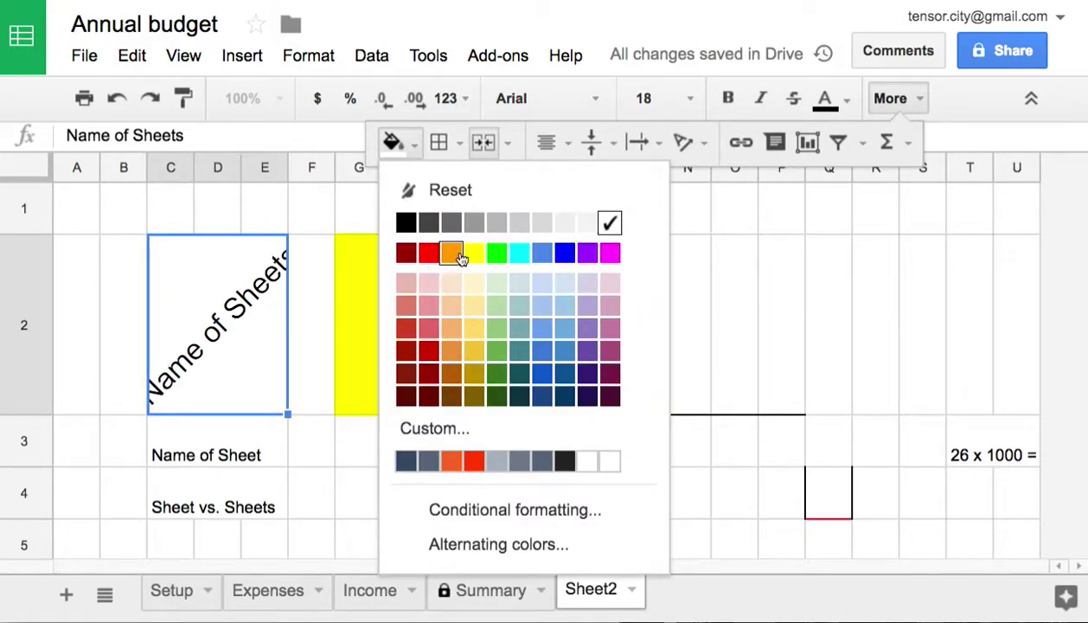
click(452, 253)
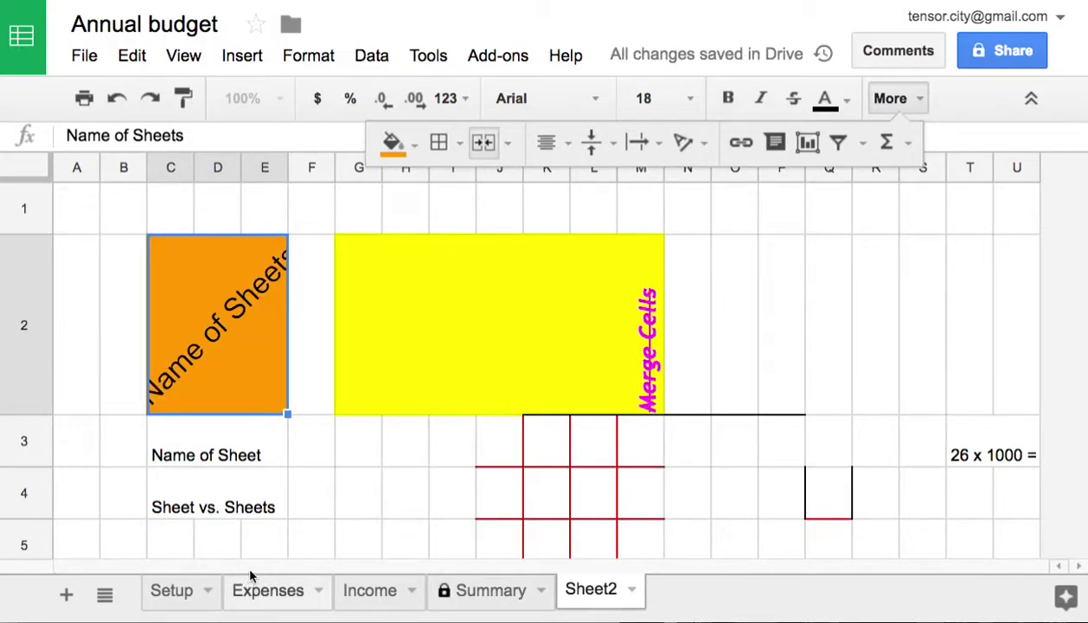
- Look through the Expenses, Income and Summary sheets to examine their layout, monthly totals and category tables
click(268, 589)
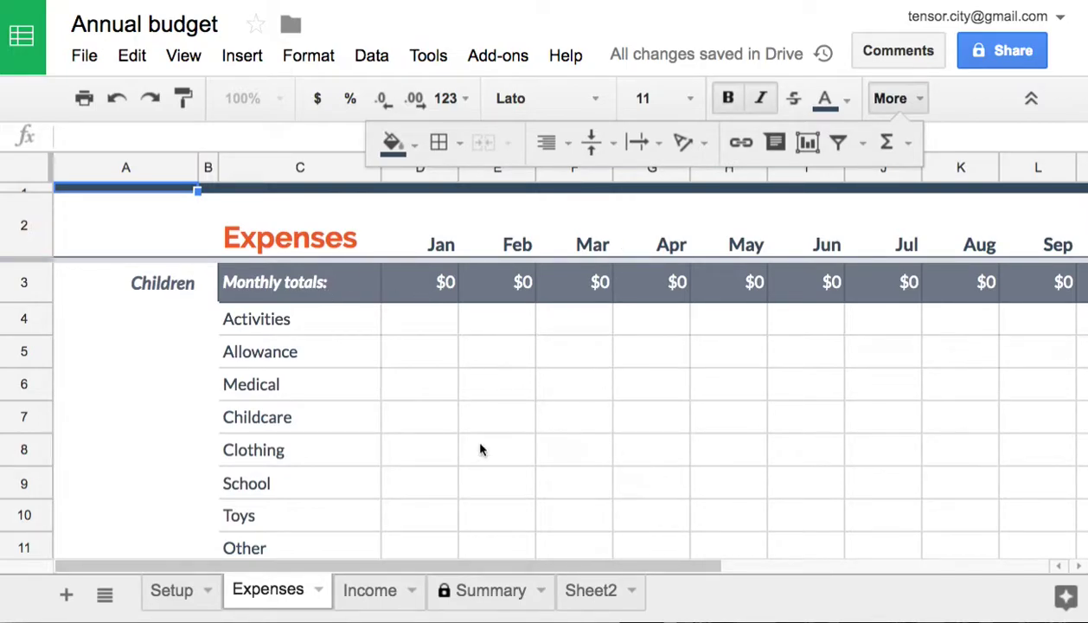
scroll(481, 448, down, 20)
scroll(481, 448, down, 5)
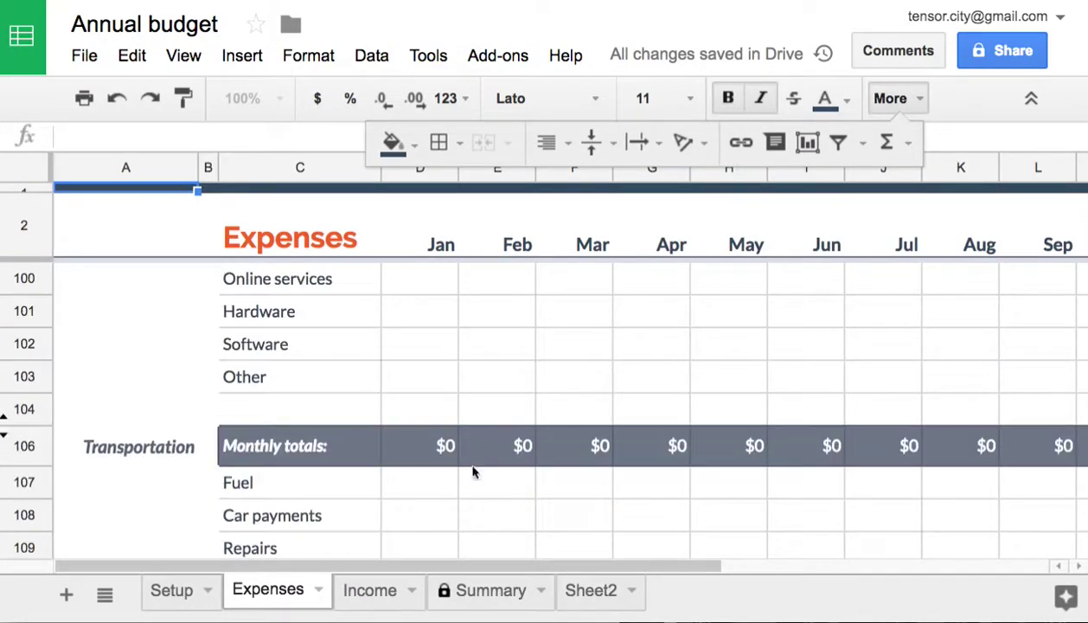
click(381, 589)
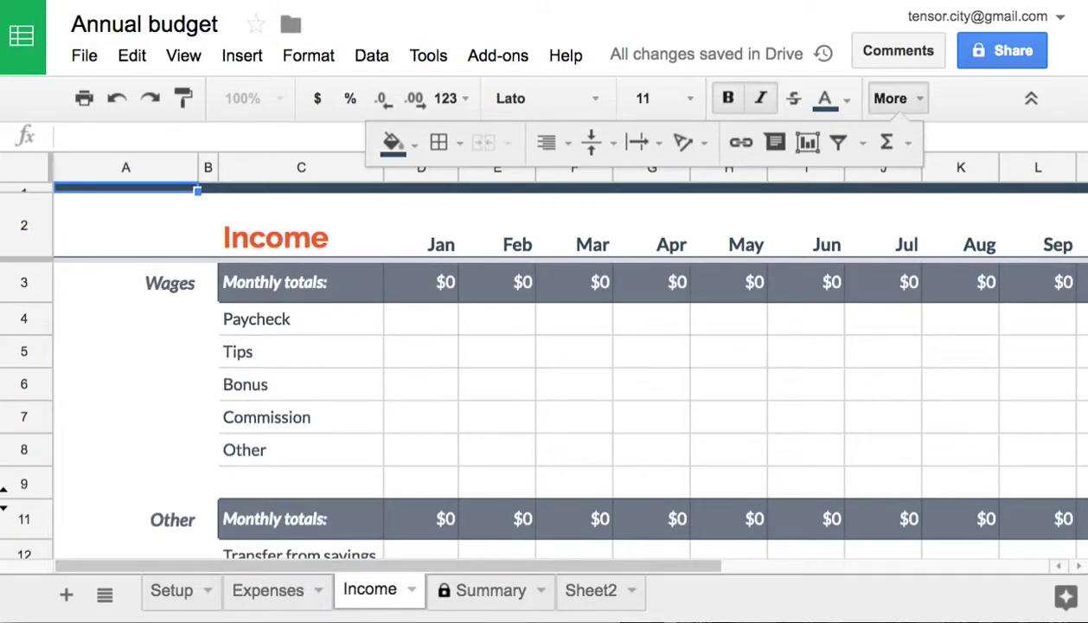
click(491, 590)
scroll(594, 449, right, 5)
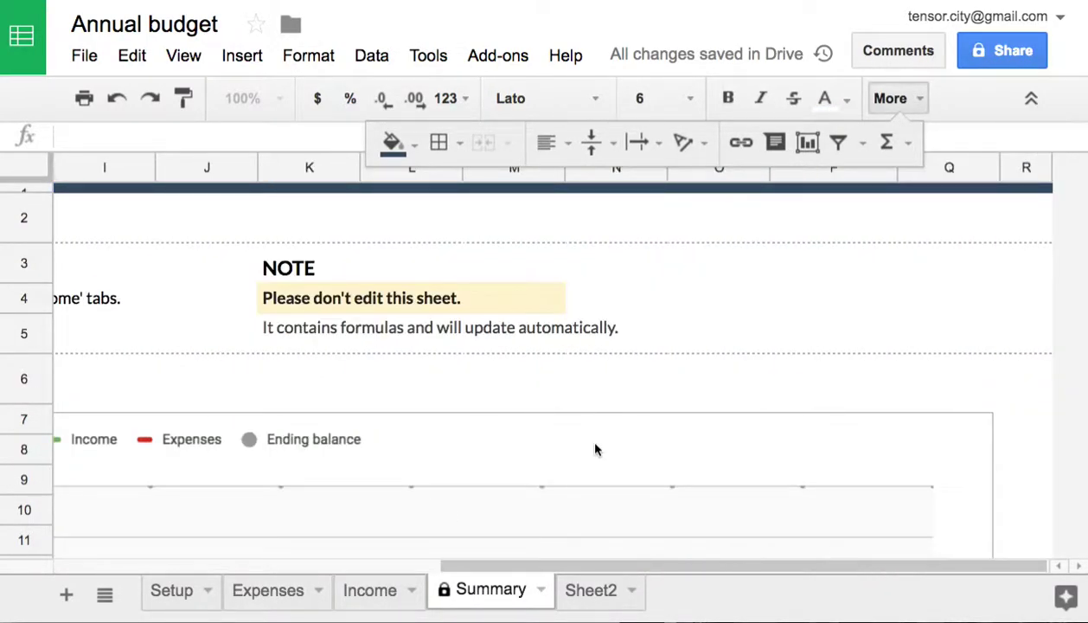
scroll(537, 445, left, 8)
scroll(490, 443, down, 5)
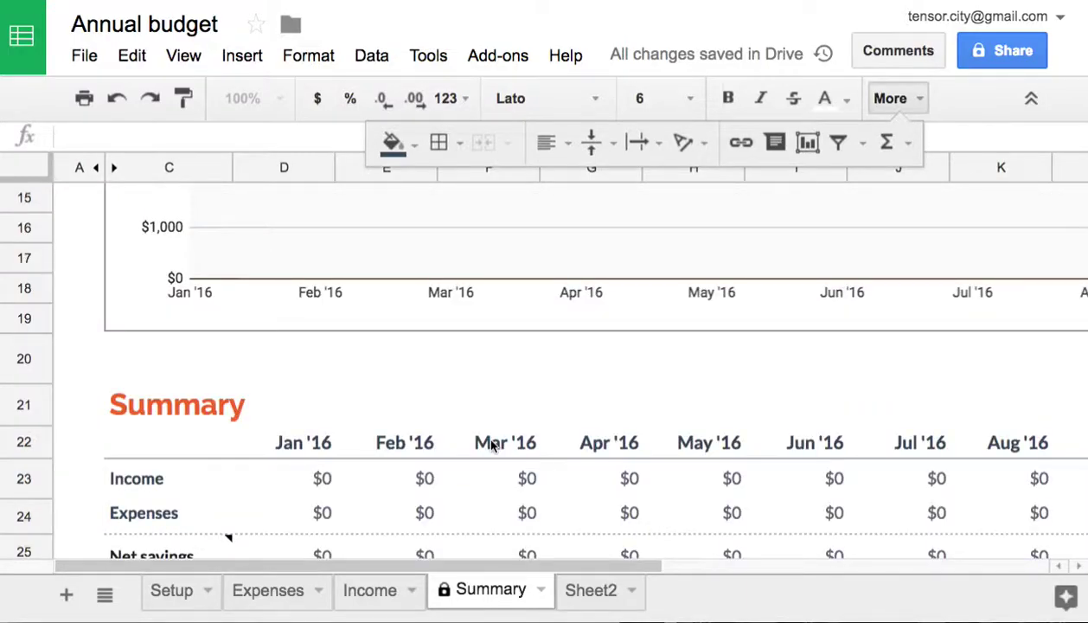
scroll(442, 435, down, 3)
scroll(442, 435, down, 3)
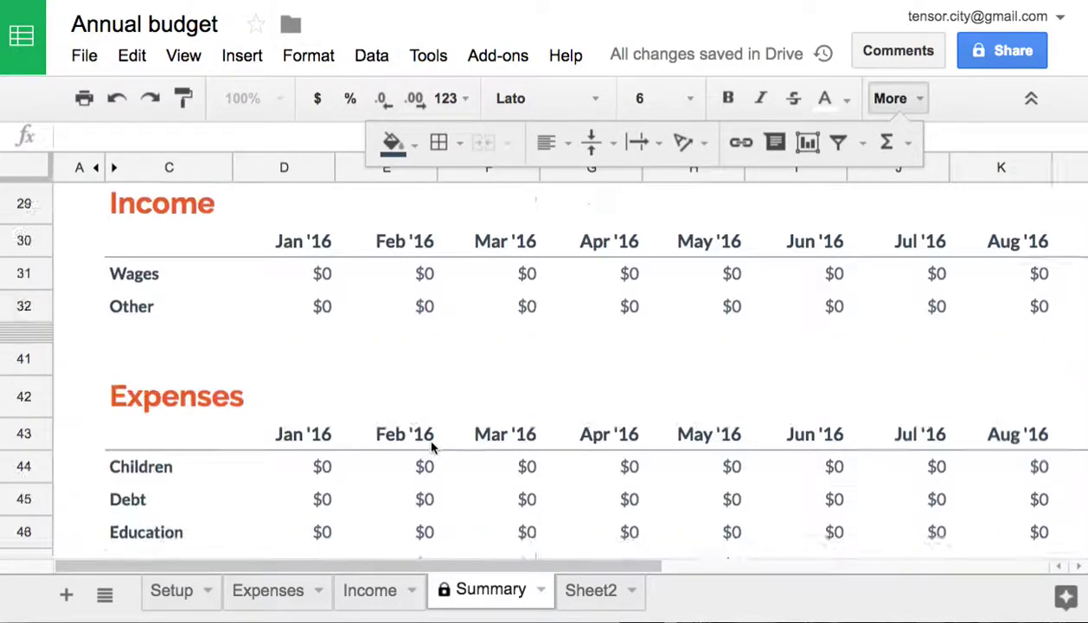
scroll(432, 448, down, 3)
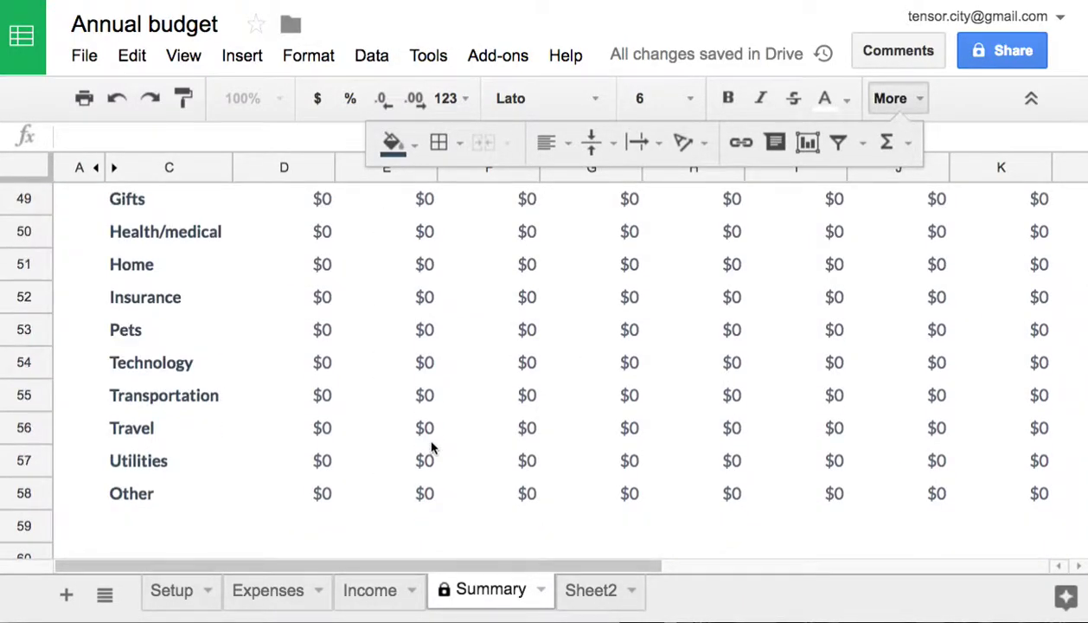